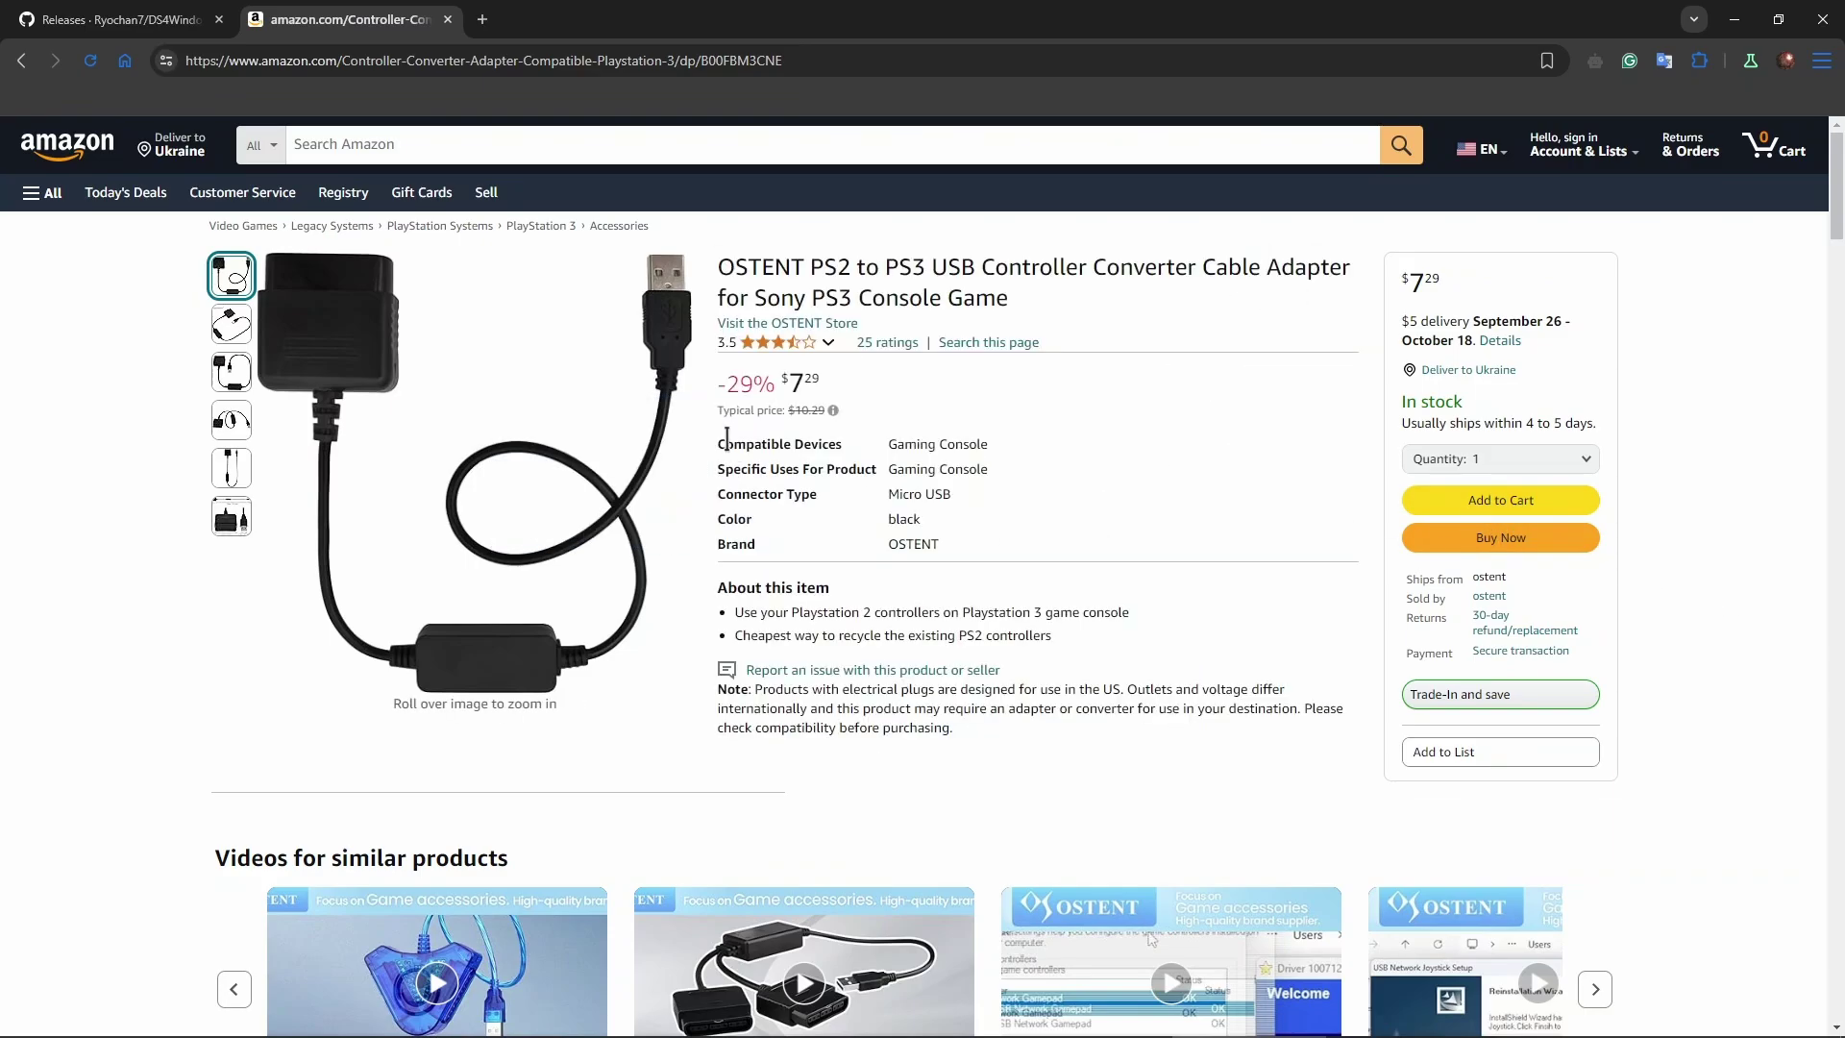
# Leave the Amazon adapter listing and bring up File Explorer at D:\dshidmini.
pyautogui.moveTo(331, 310)
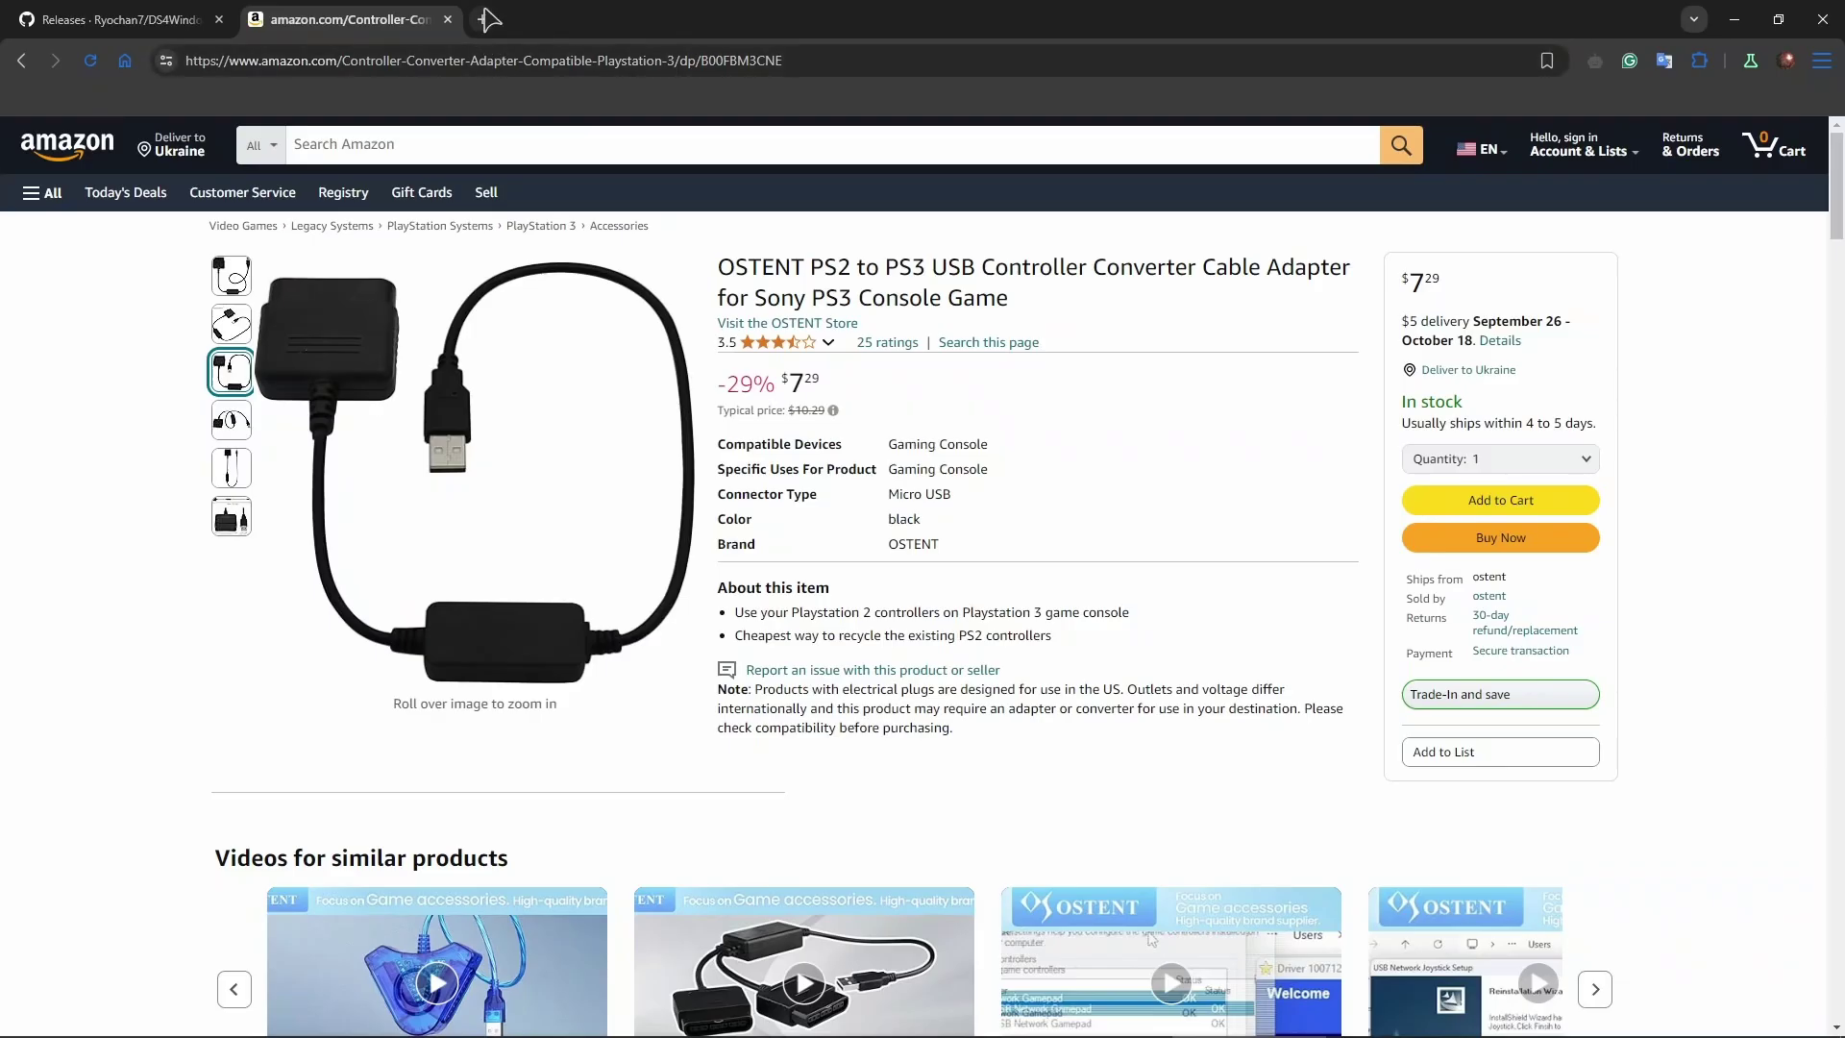
# Search Google for dshidmini in a new tab and open the nefarius/DsHidMini GitHub repository.
pyautogui.click(489, 20)
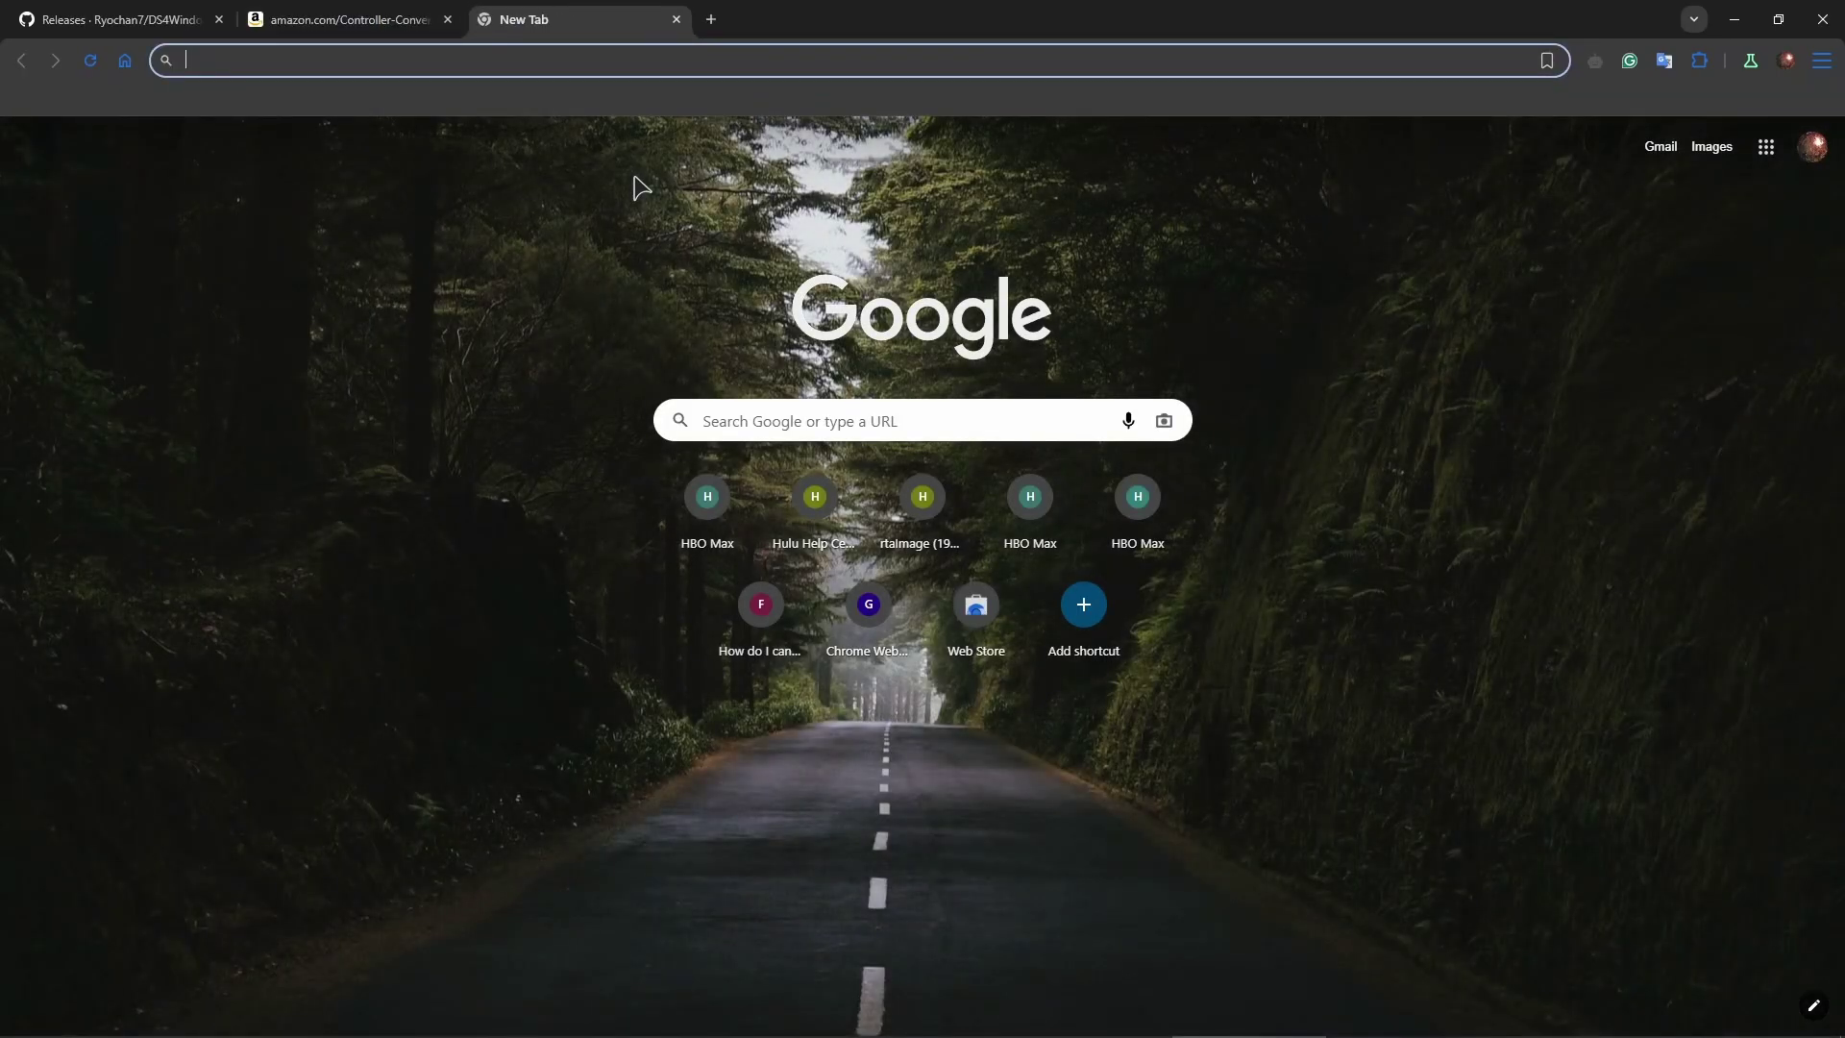
pyautogui.write('dshidmin')
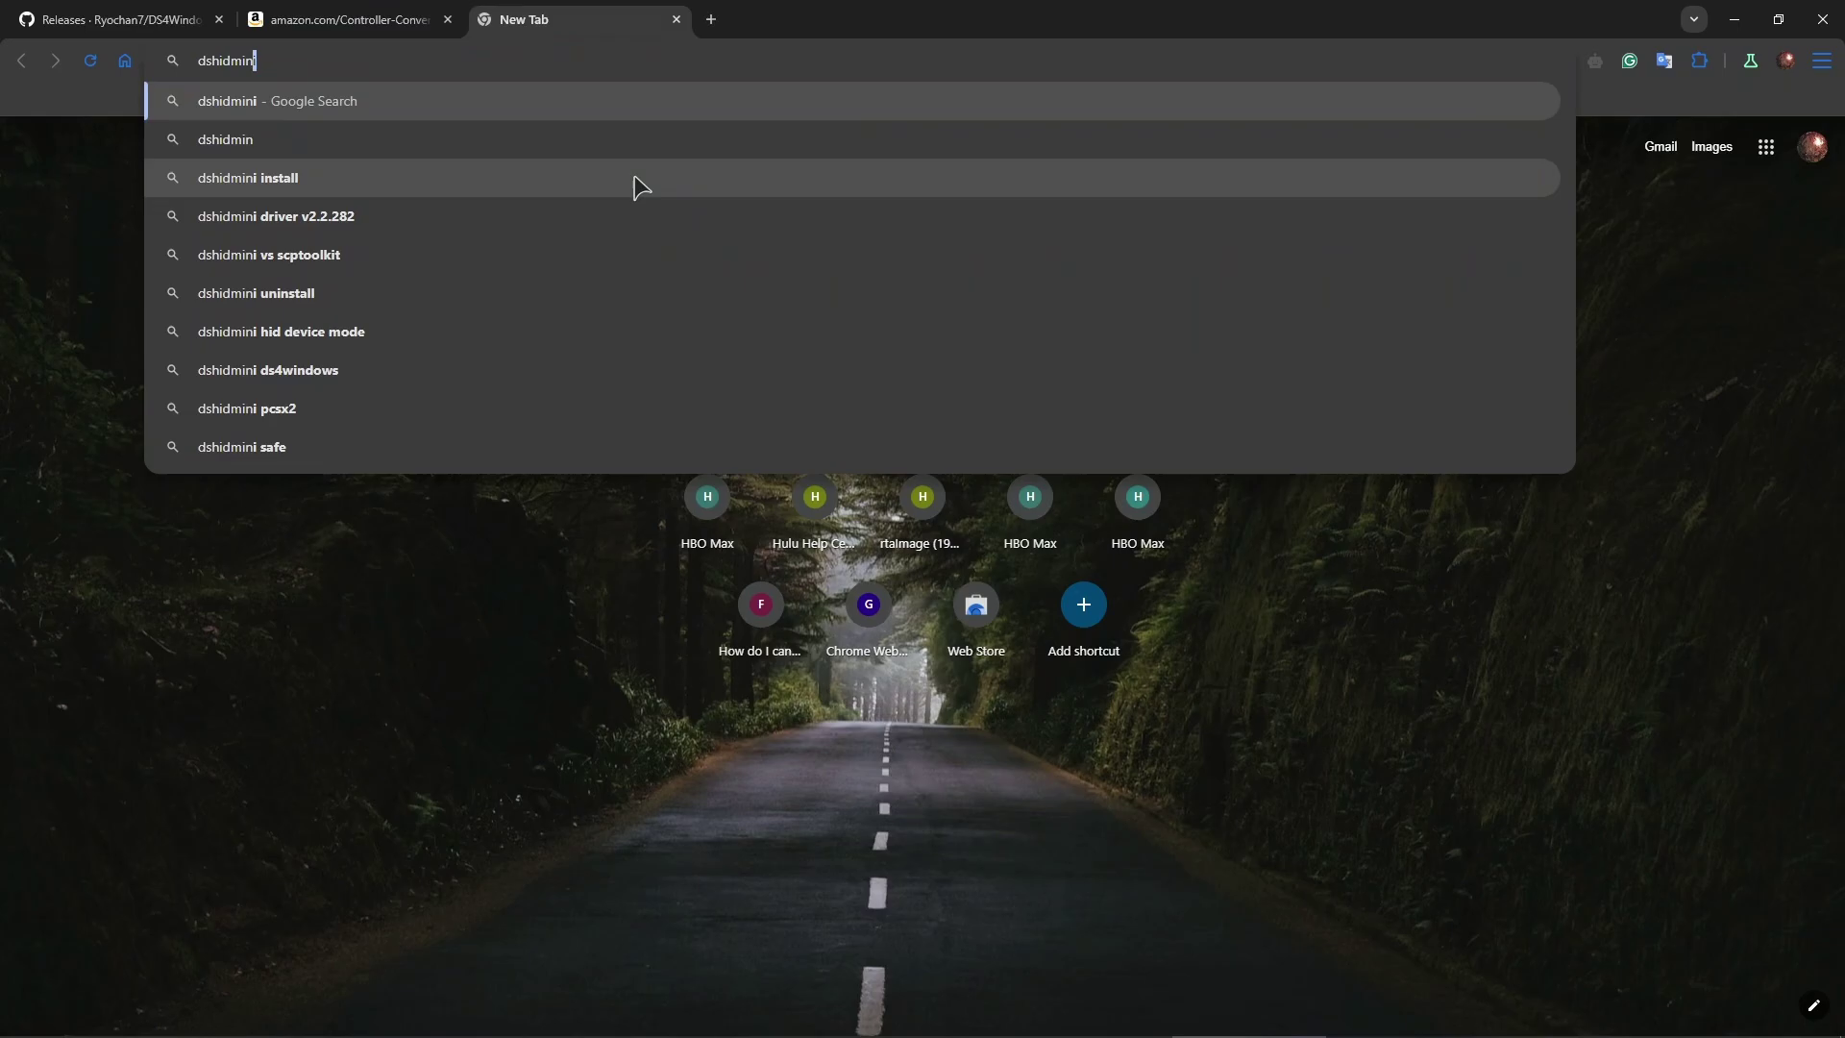
pyautogui.write('i')
pyautogui.press('Return')
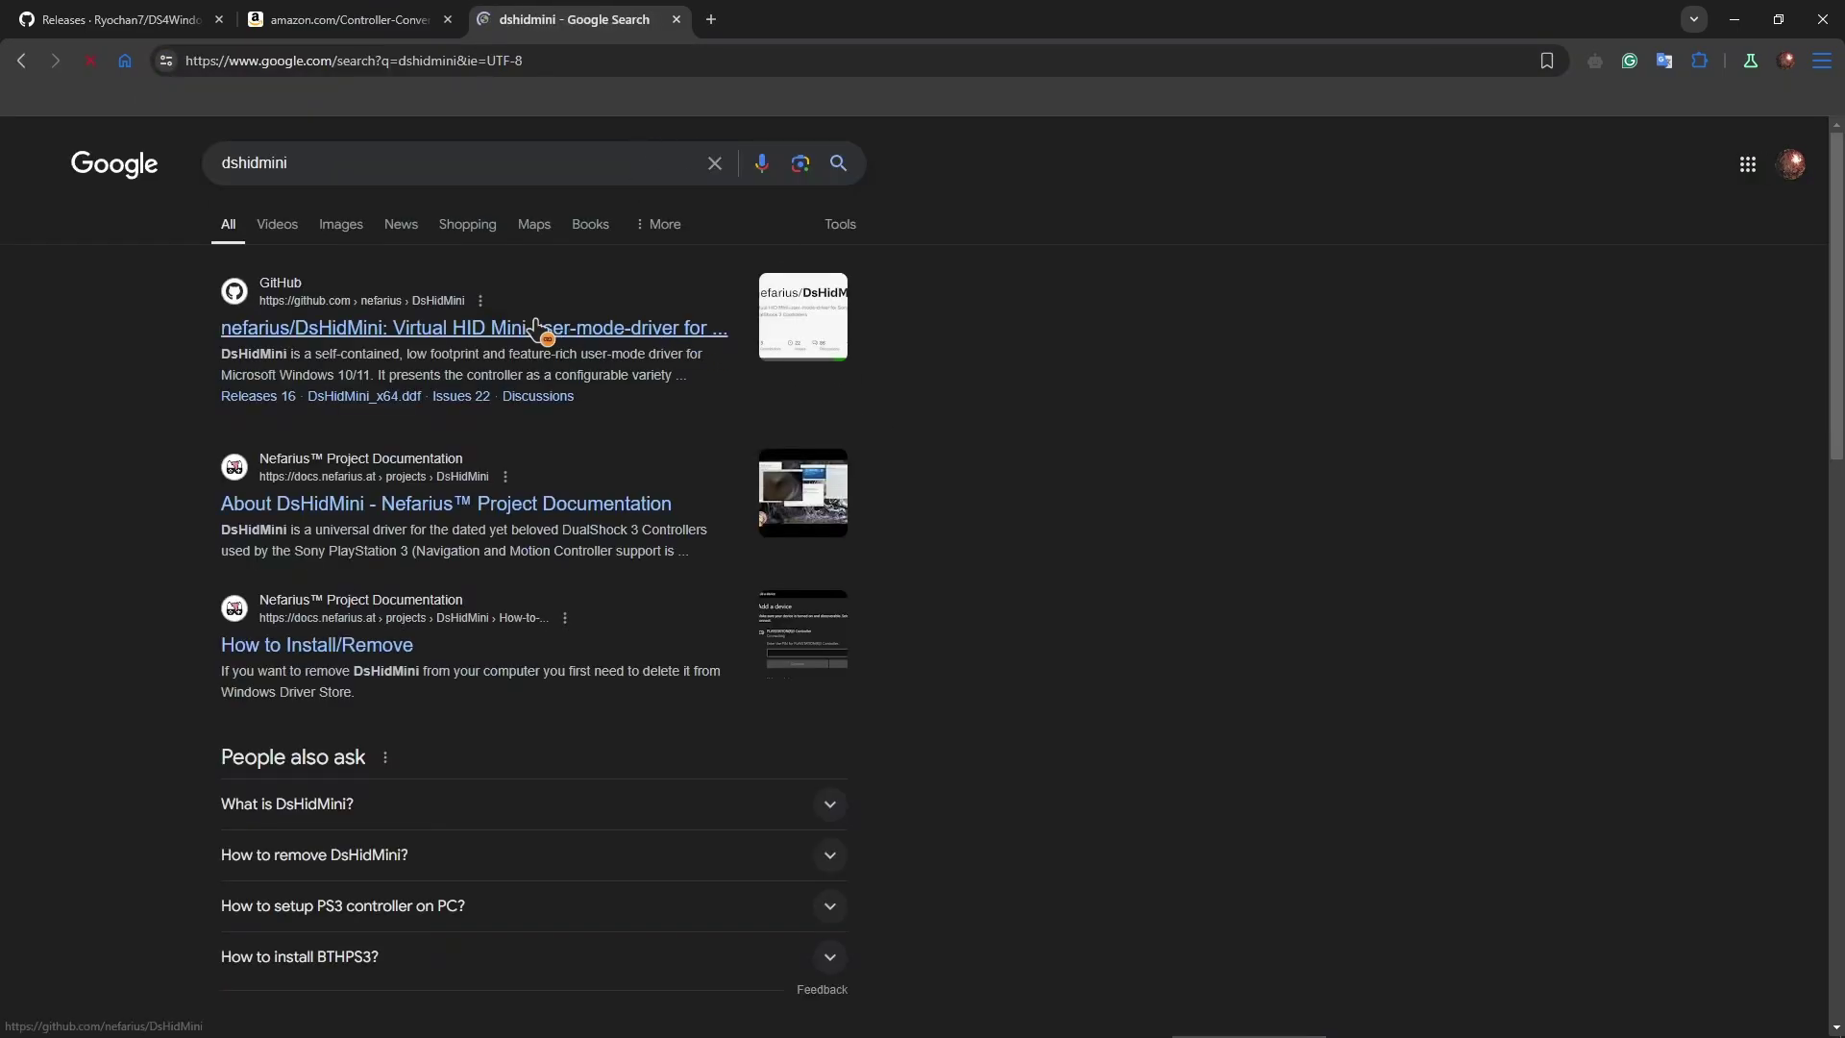
pyautogui.click(538, 327)
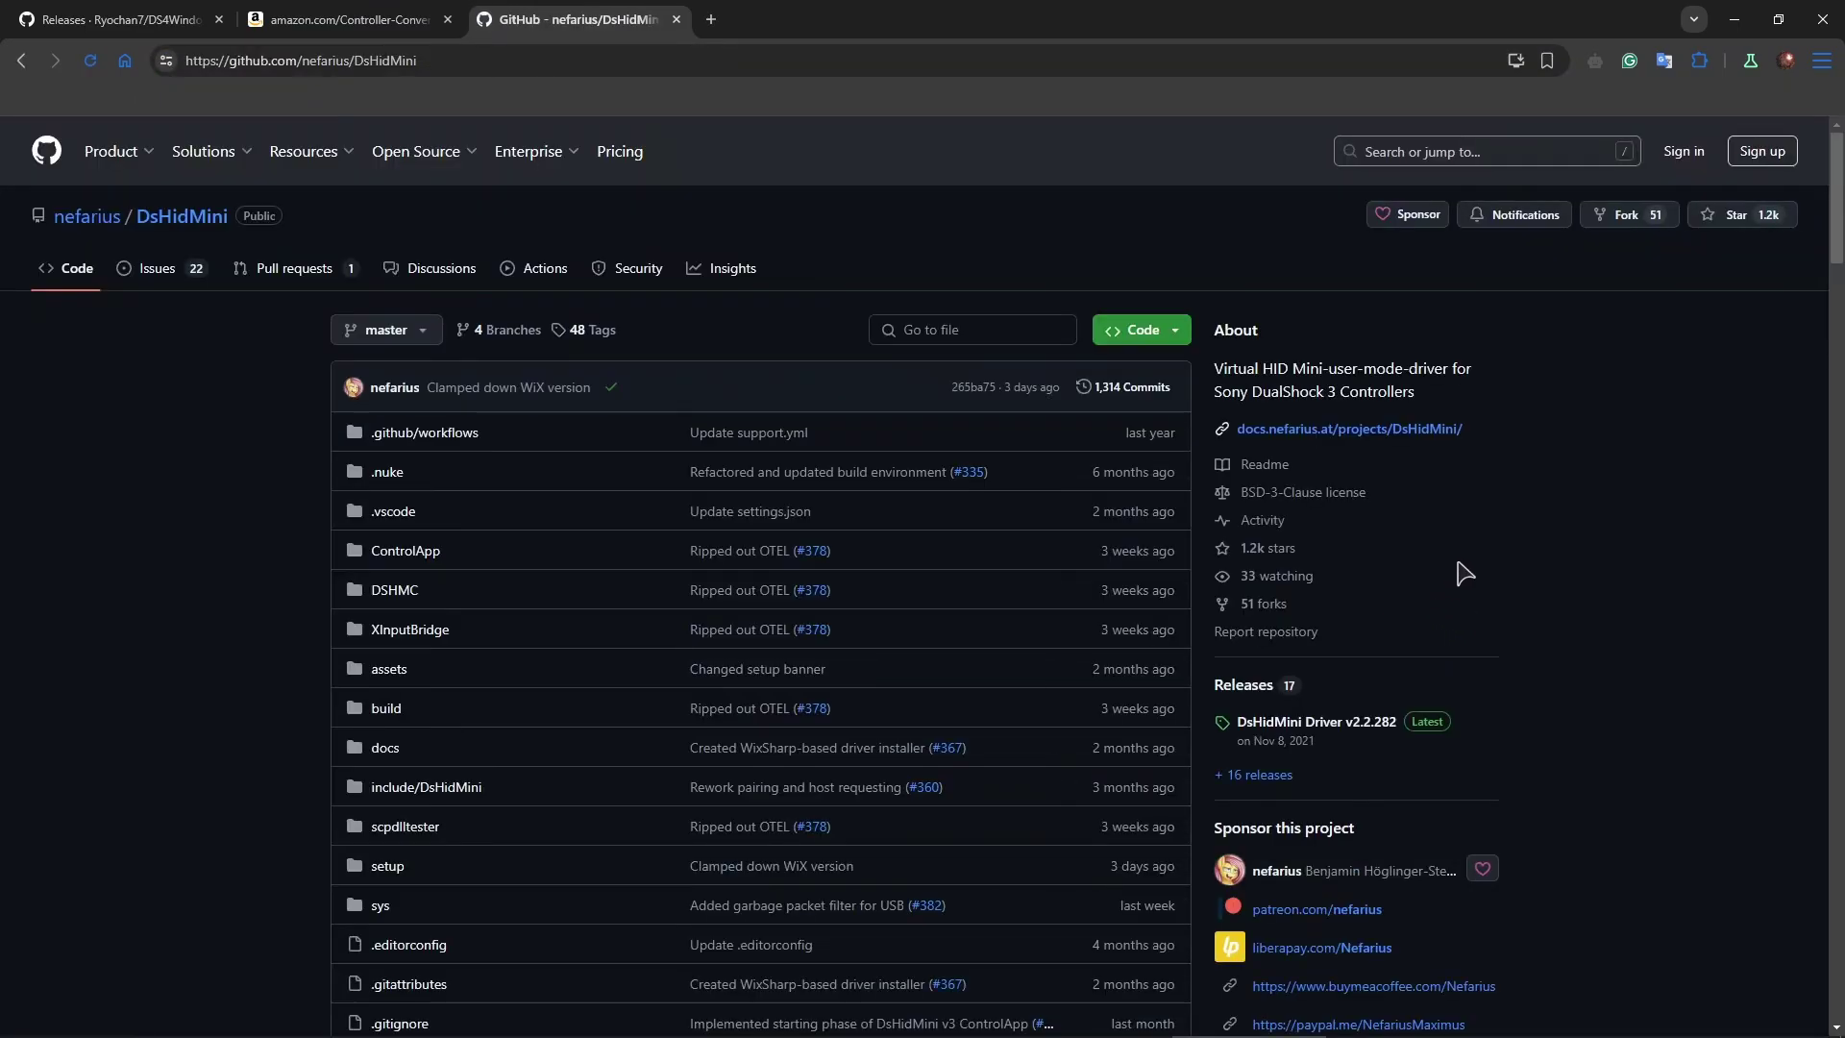
# Browse the DsHidMini releases down to DsHidMini Driver v2.2.282.
pyautogui.click(1246, 685)
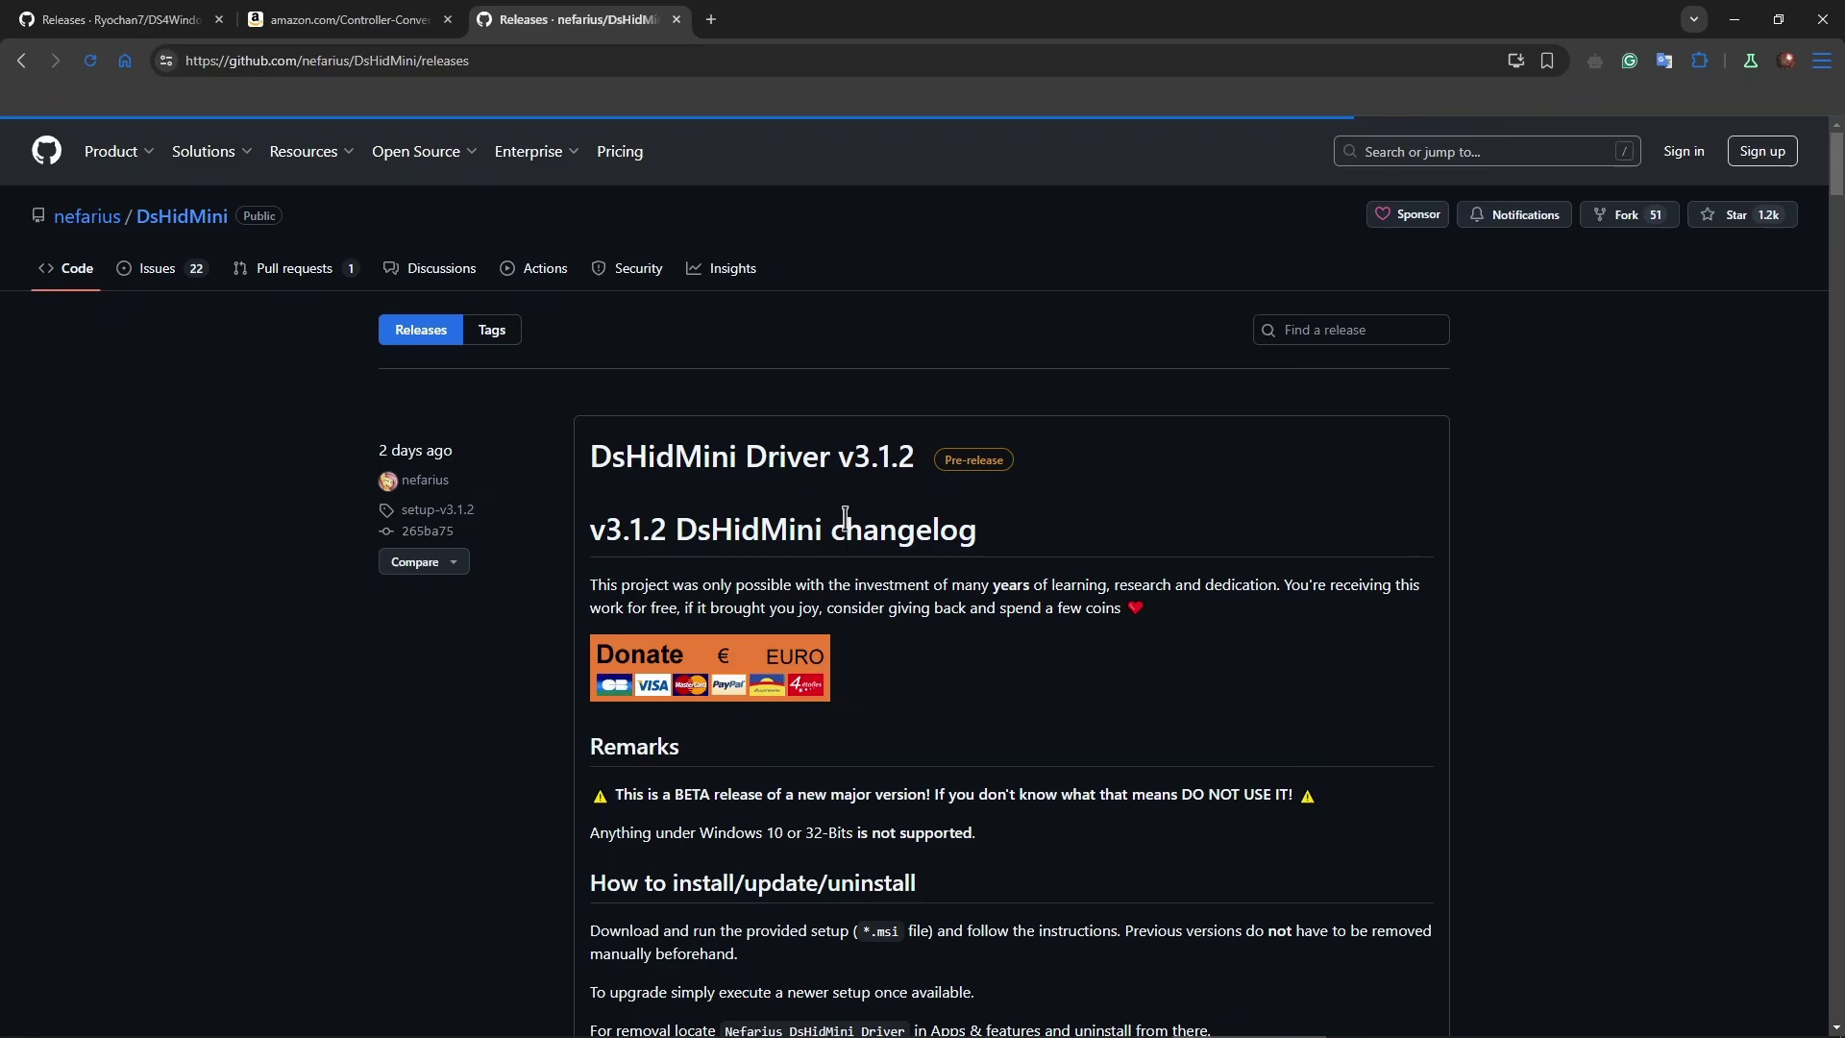
pyautogui.scroll(-3, 1199, 531)
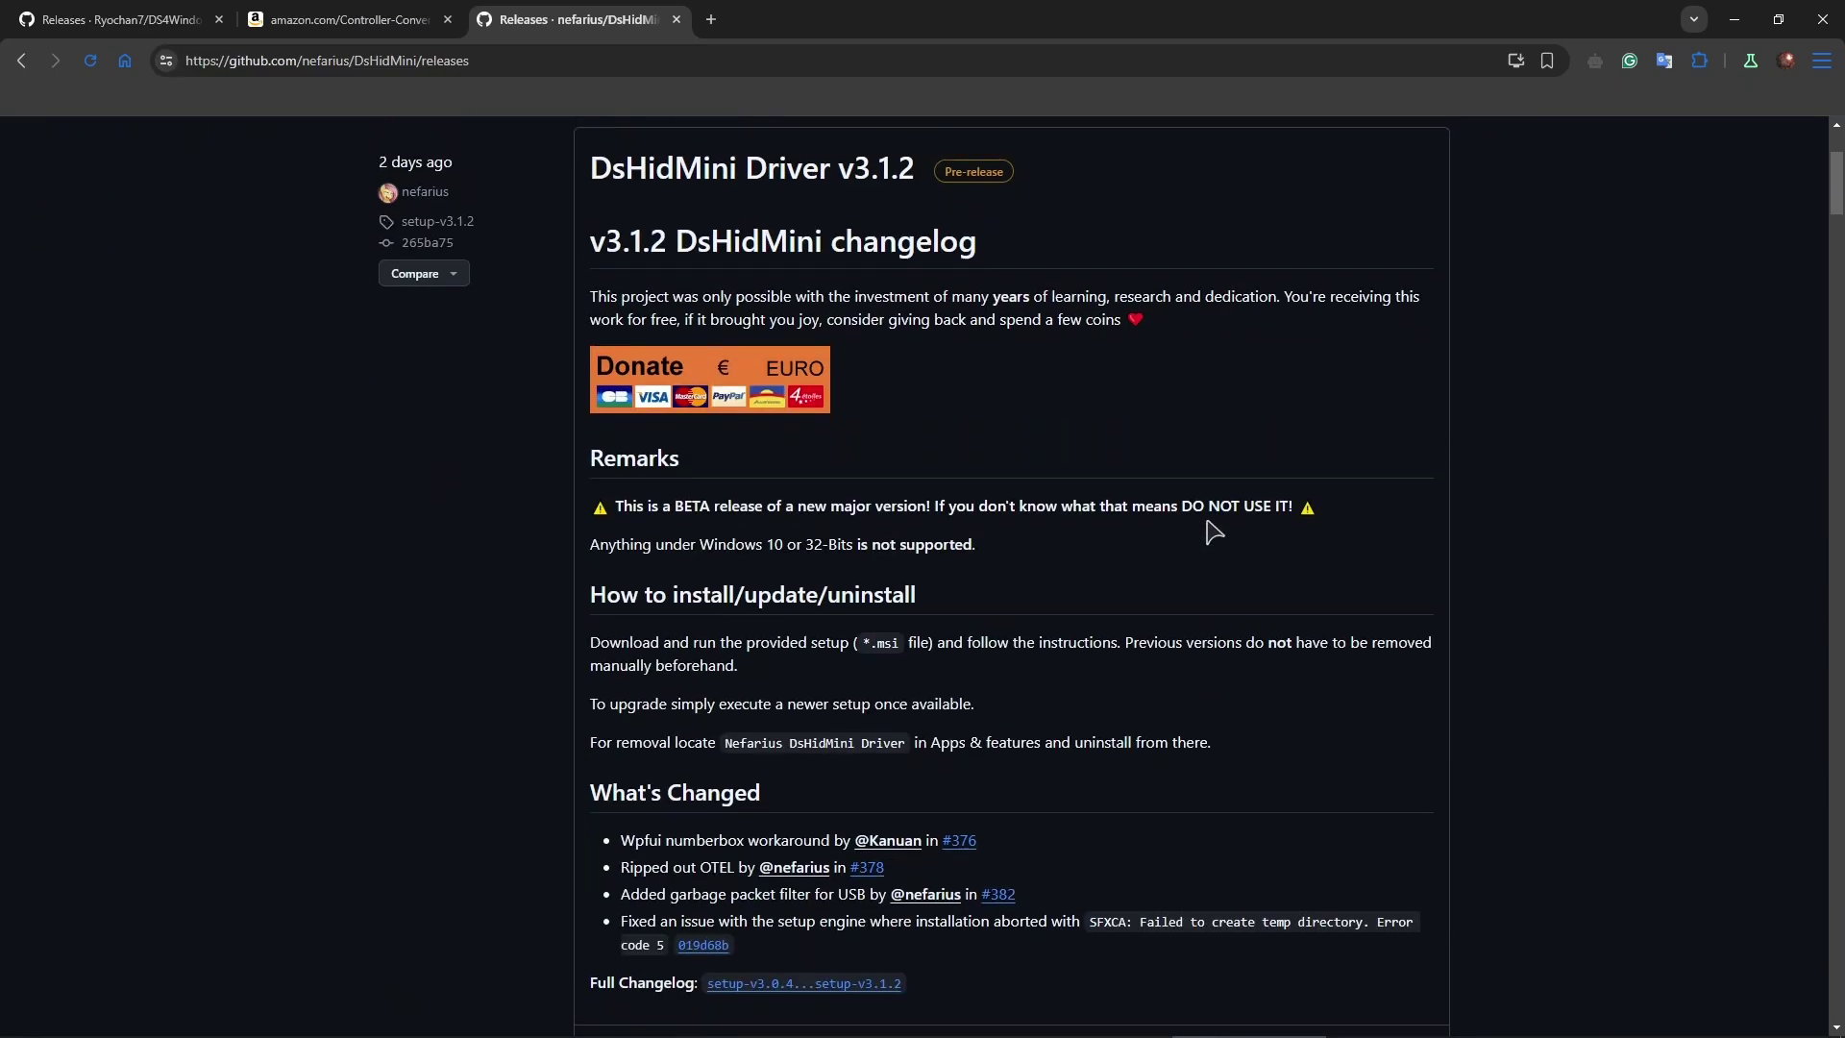
pyautogui.scroll(-15, 1214, 532)
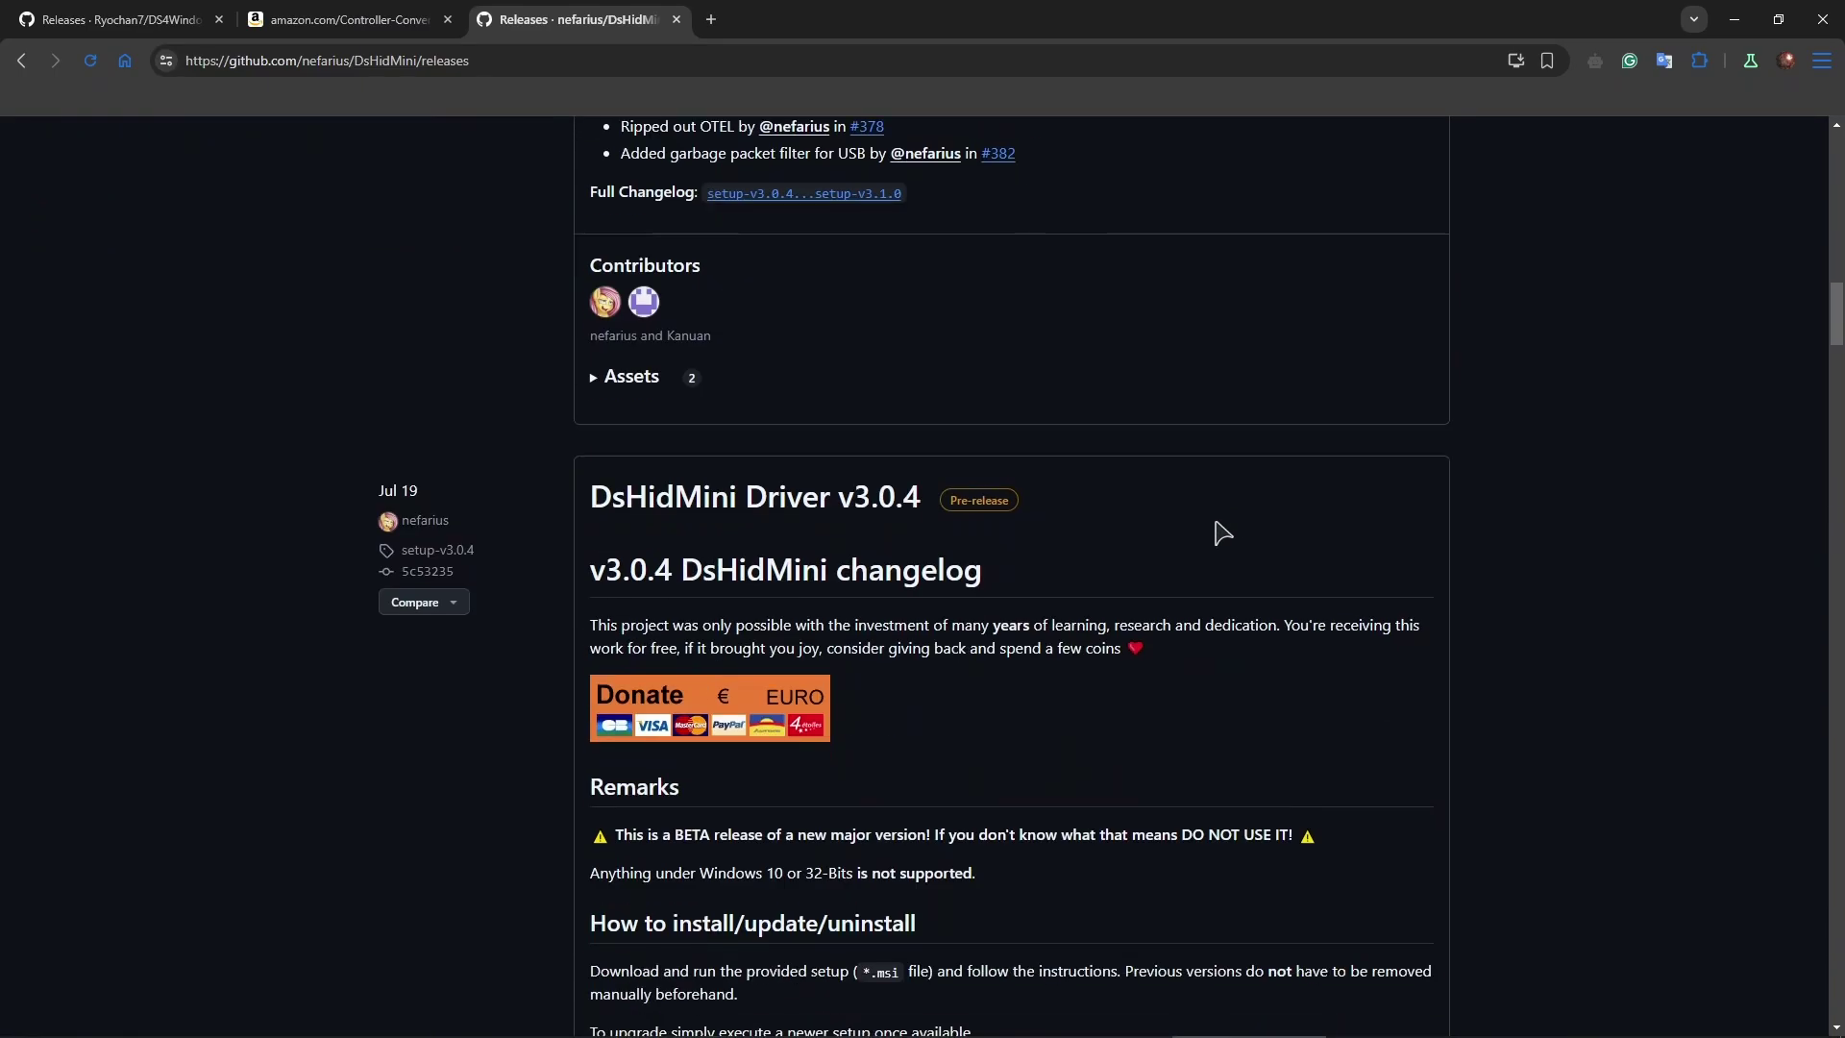
pyautogui.scroll(-18, 1222, 534)
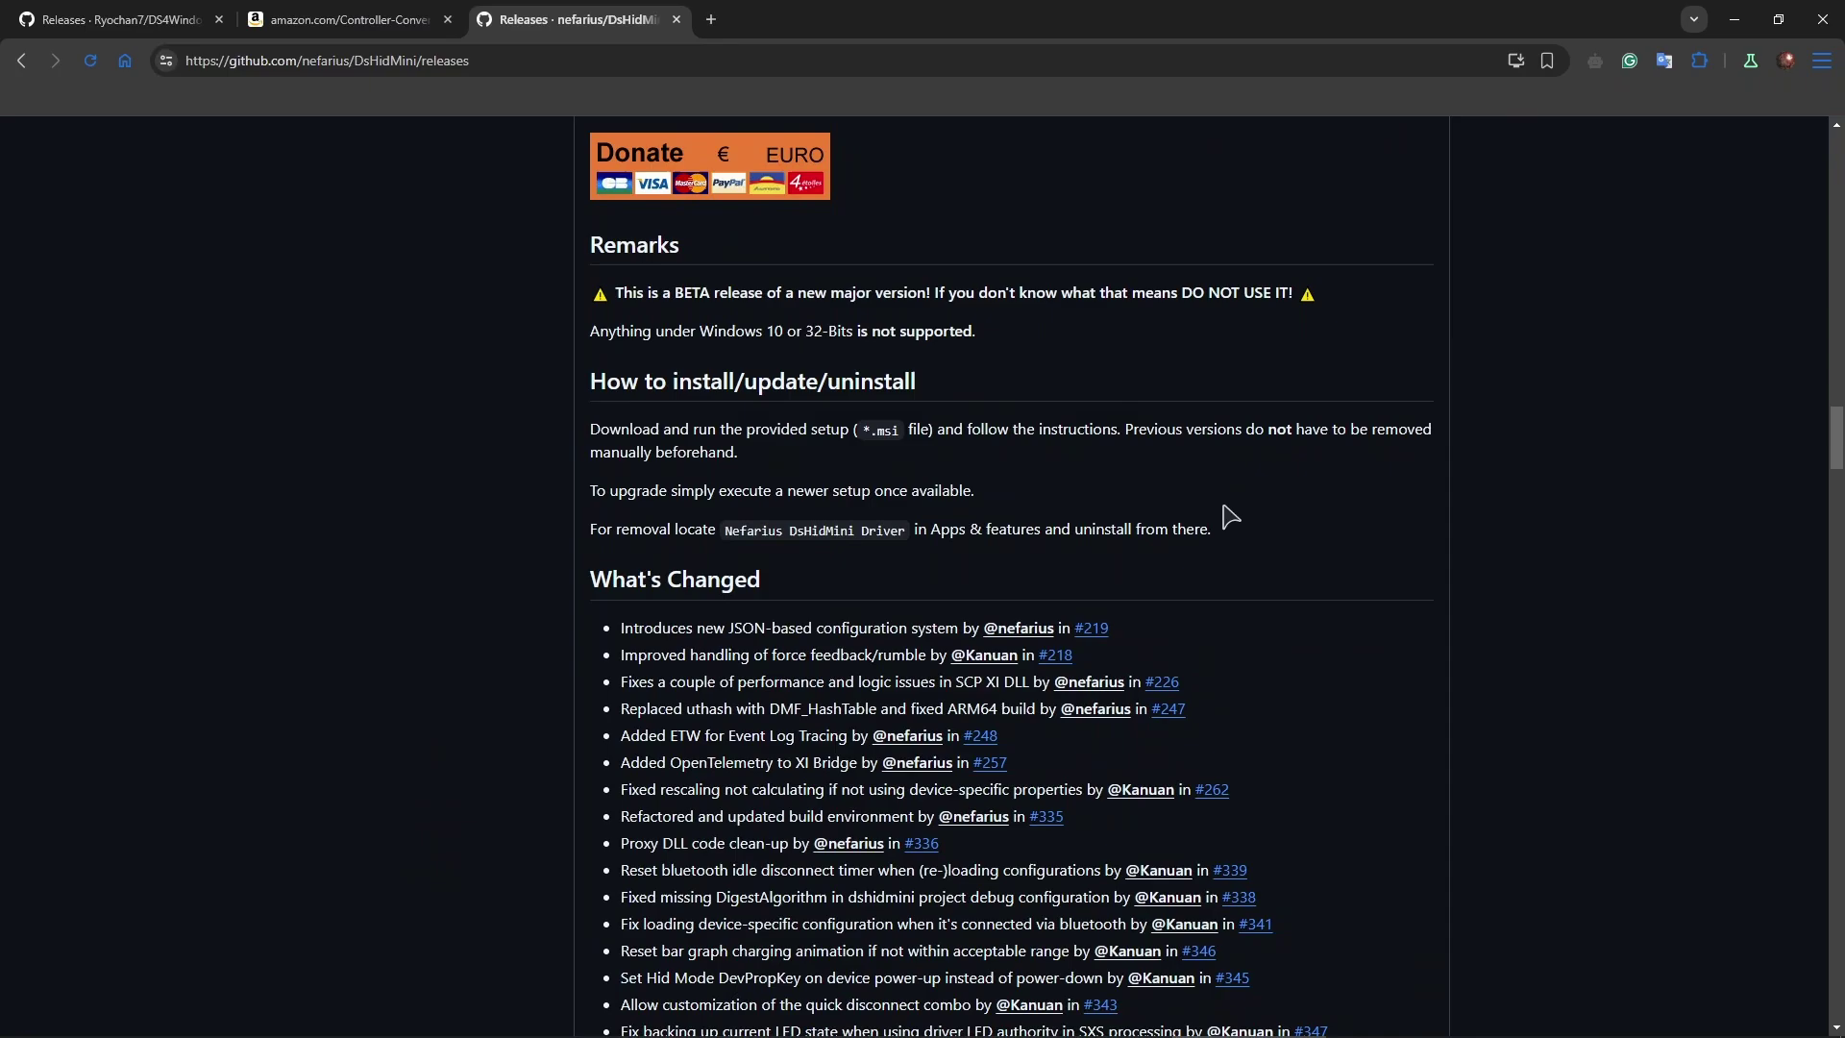
pyautogui.scroll(-15, 1228, 512)
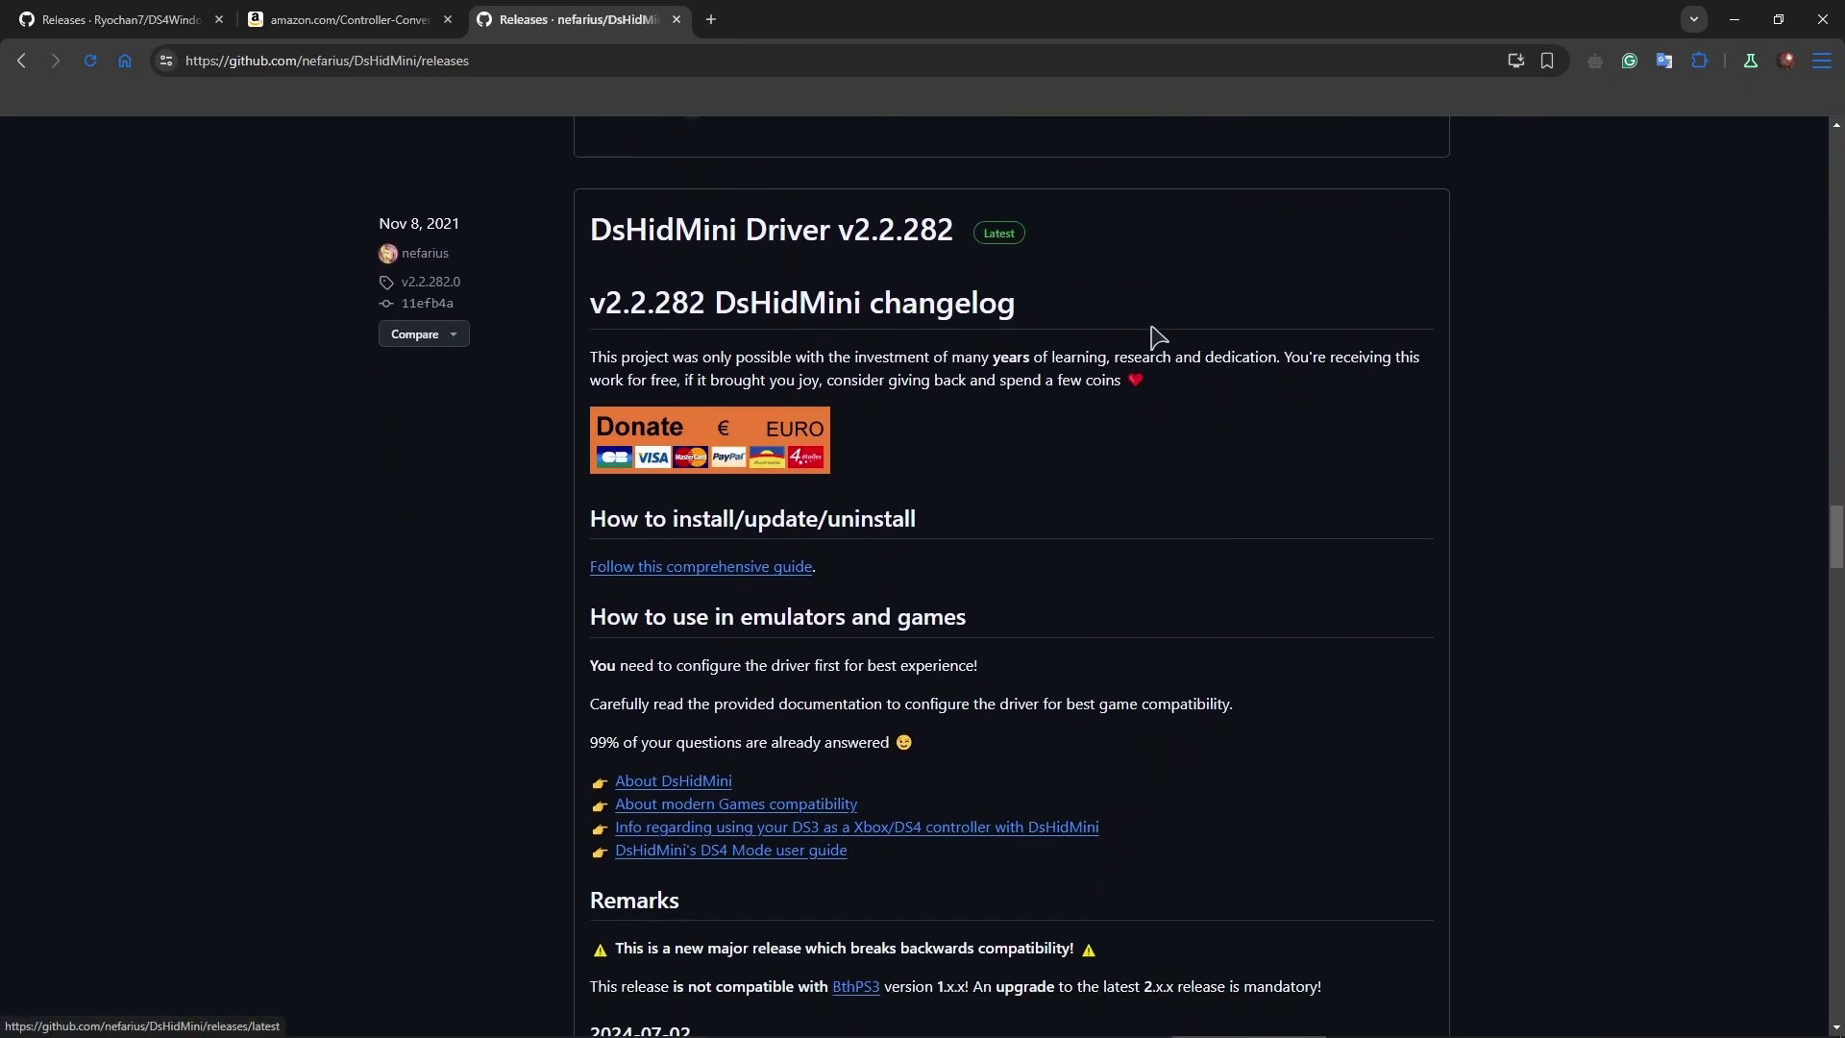
pyautogui.scroll(-2, 1062, 416)
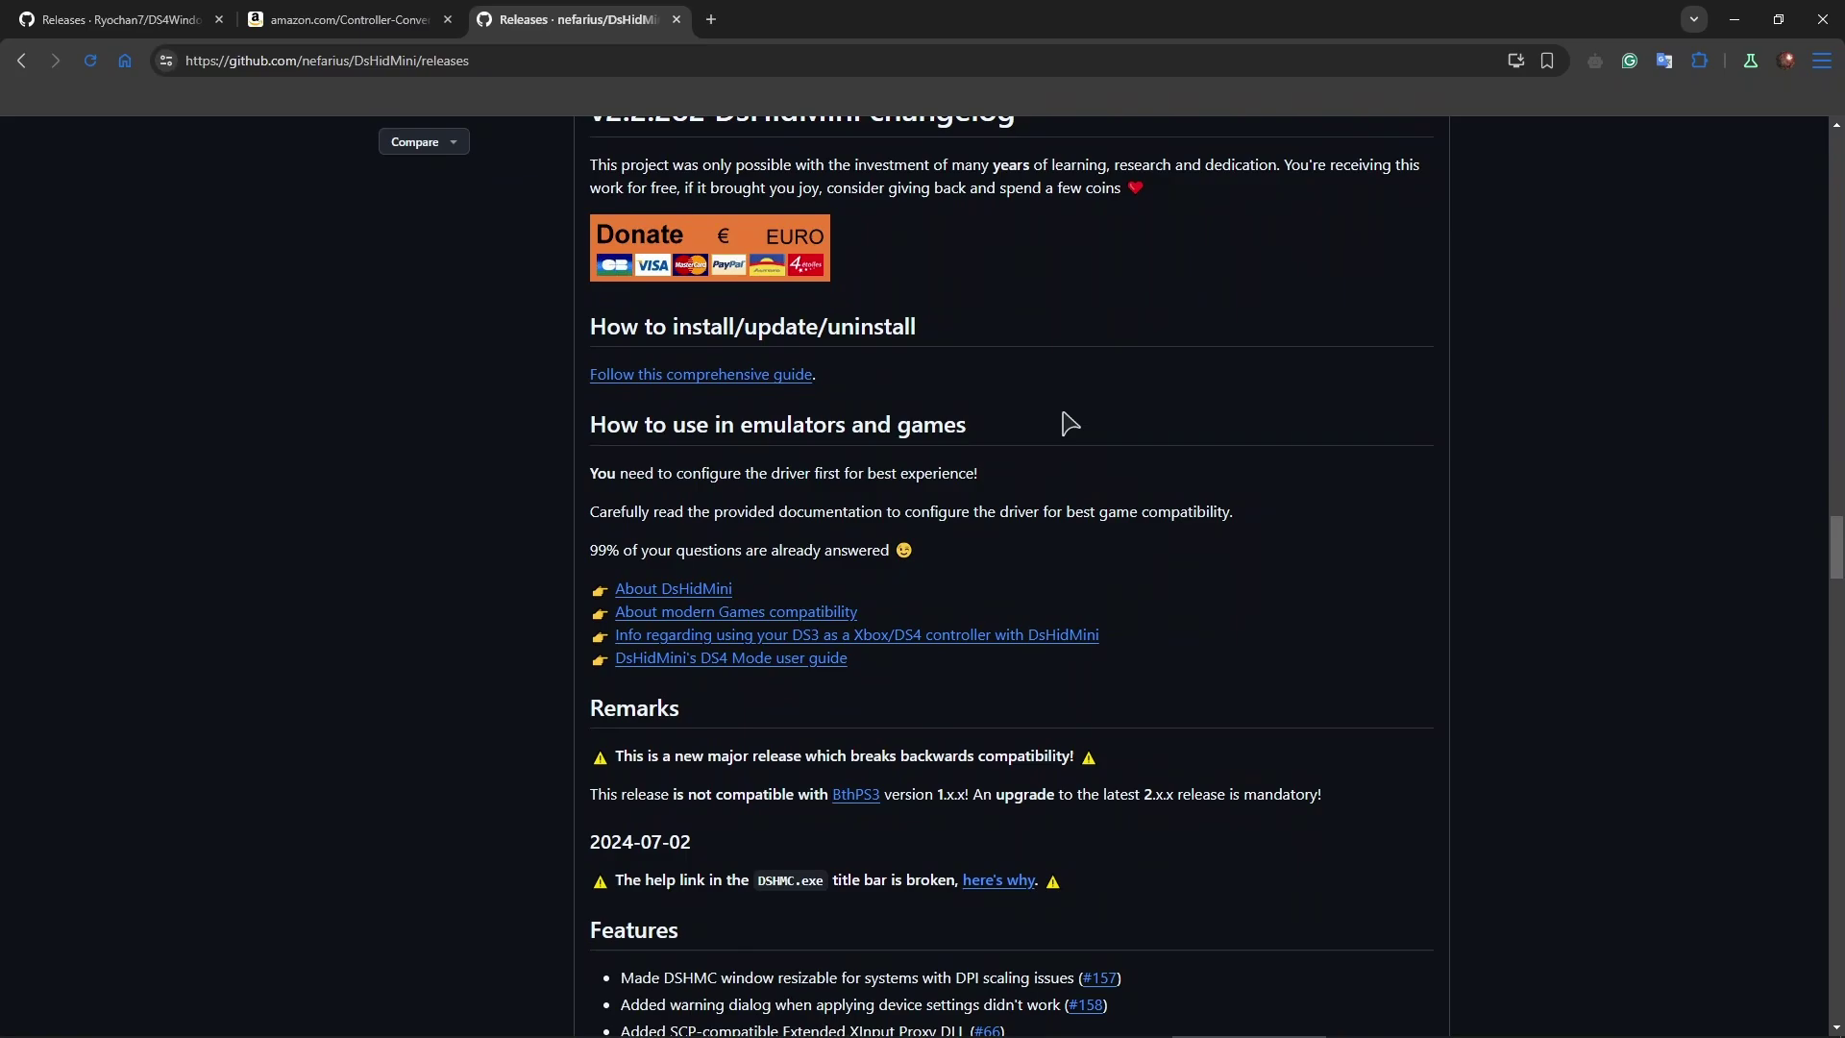
pyautogui.scroll(-6, 1069, 423)
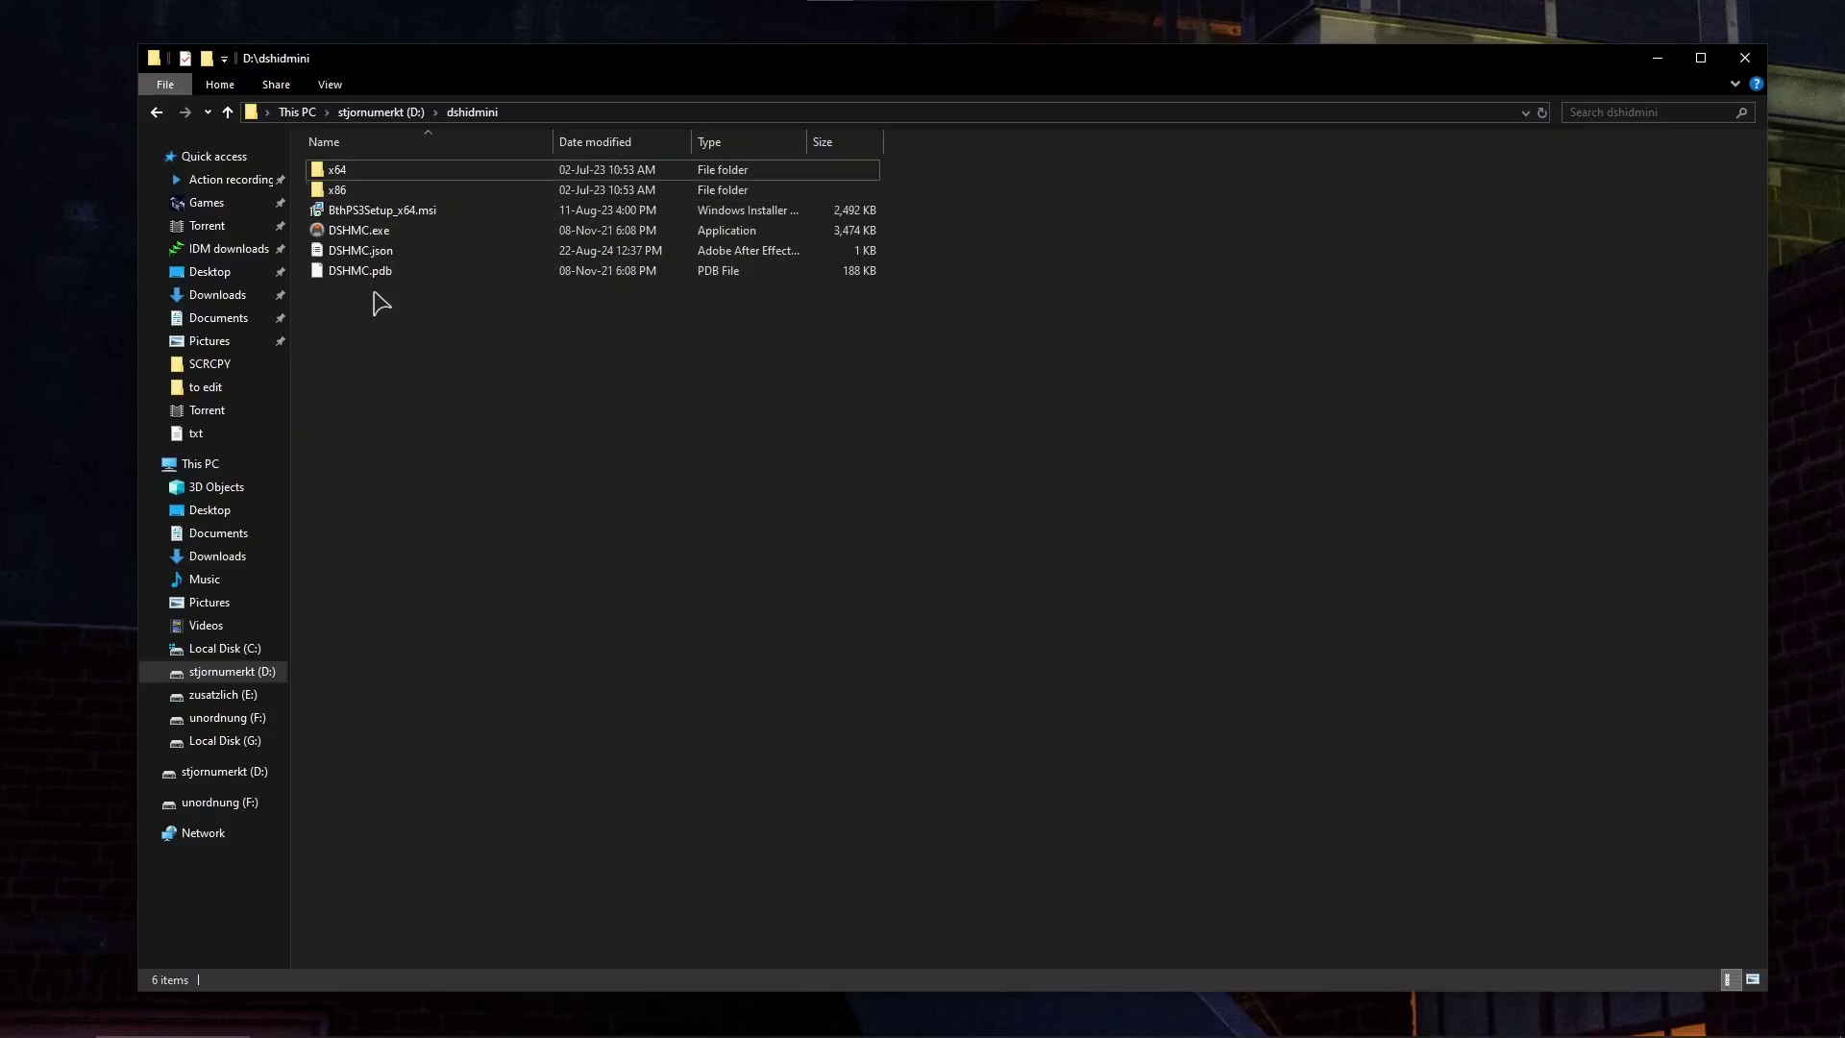
# Go into x64\dshidmini and look at the dshidmini.inf driver file's actions.
pyautogui.doubleClick(356, 173)
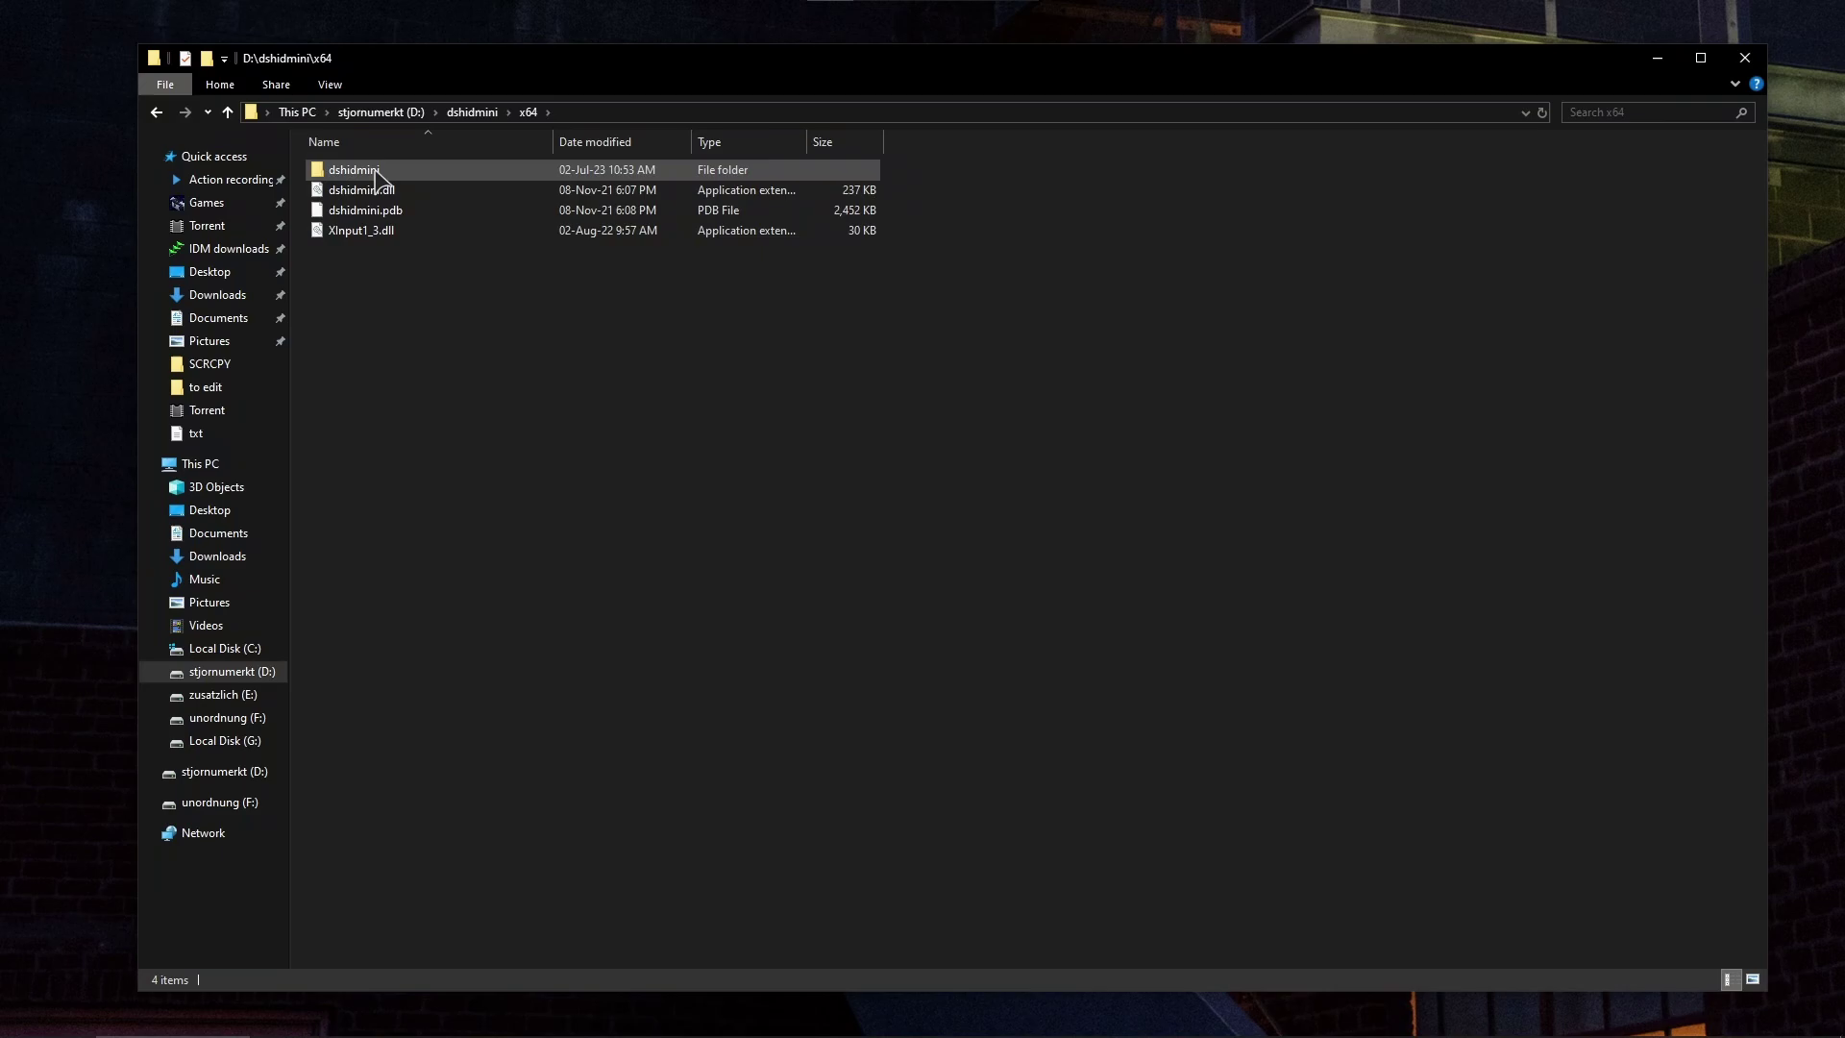
pyautogui.doubleClick(376, 172)
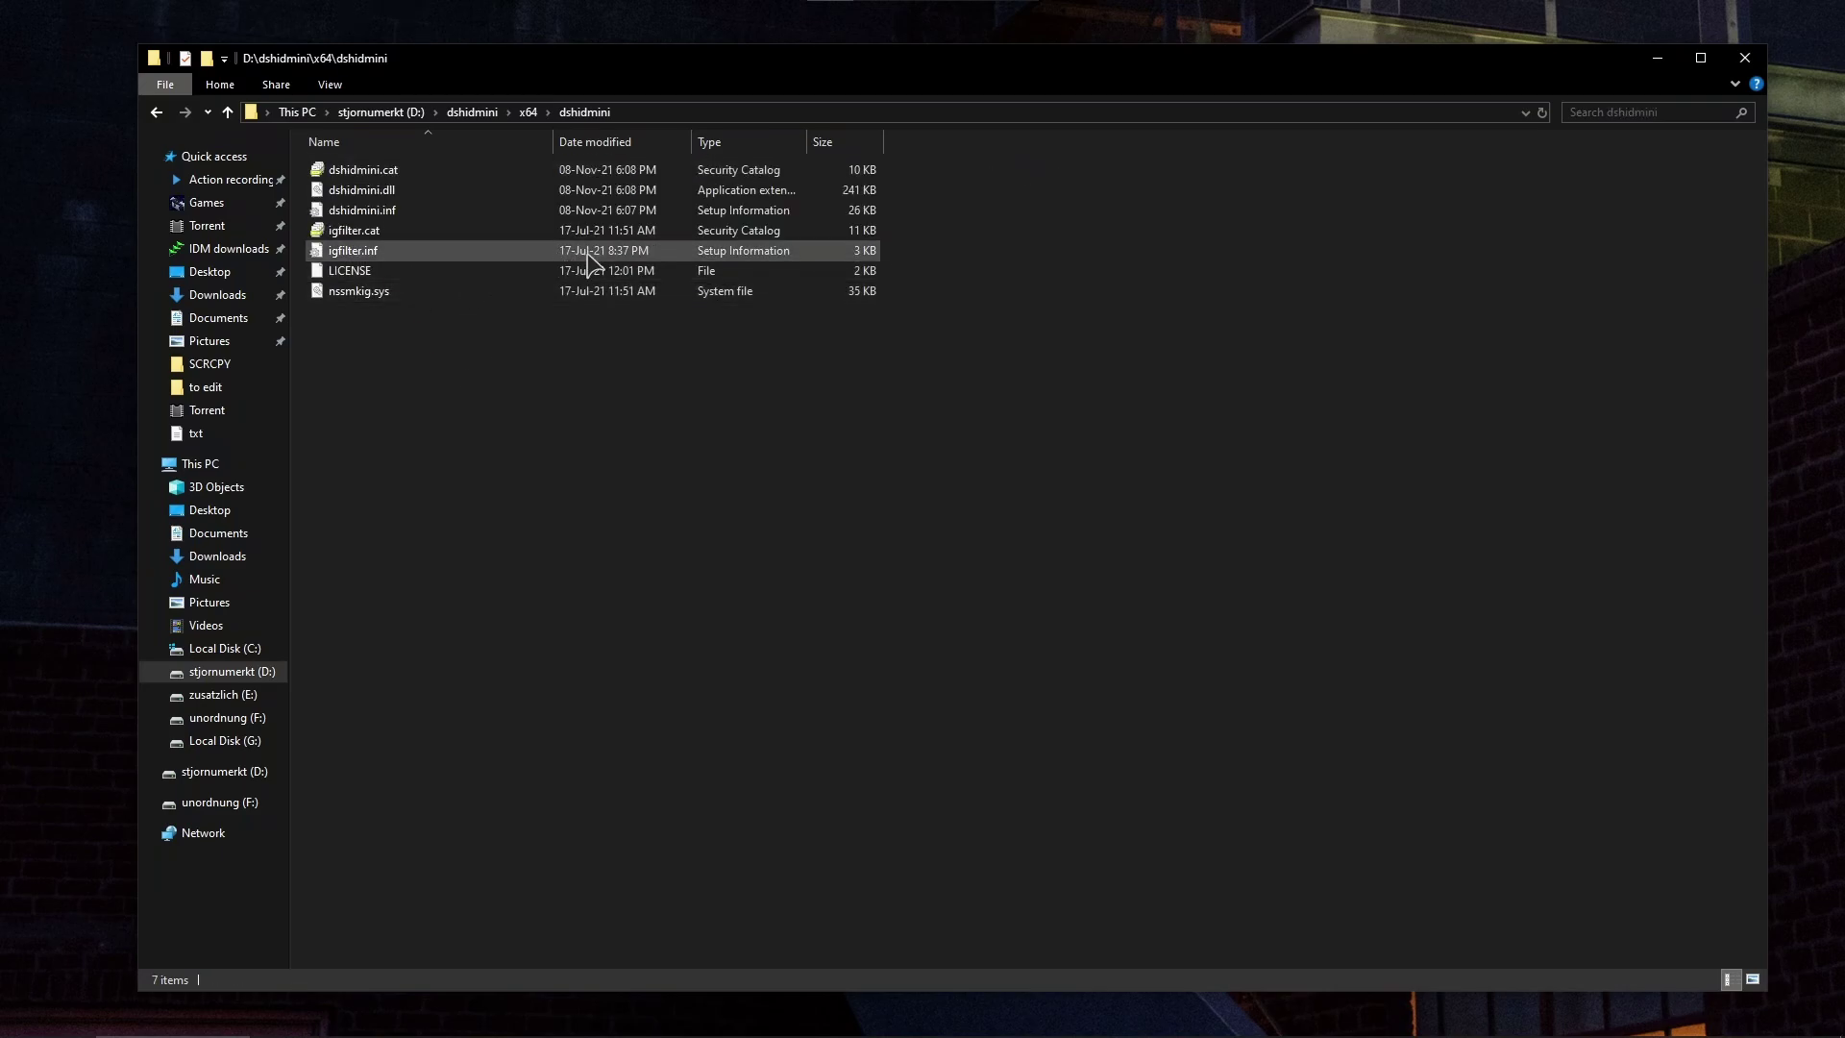
pyautogui.click(412, 220)
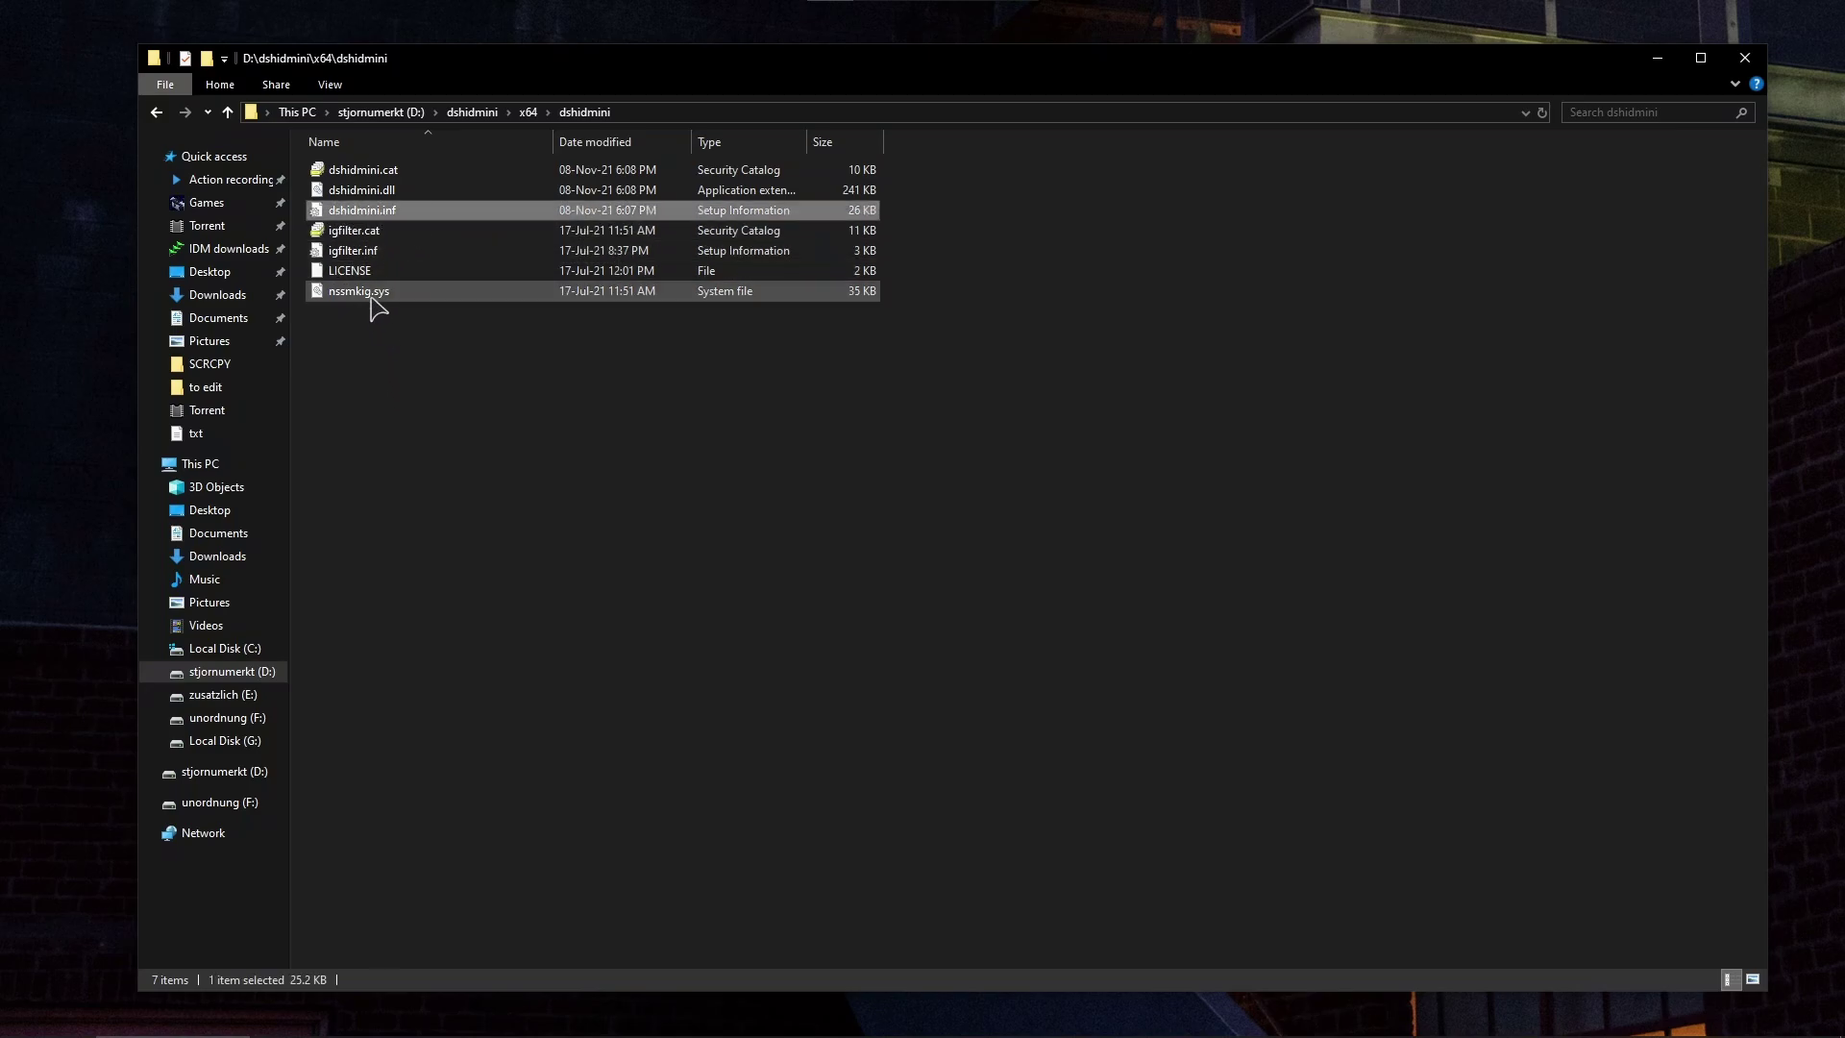
pyautogui.rightClick(389, 207)
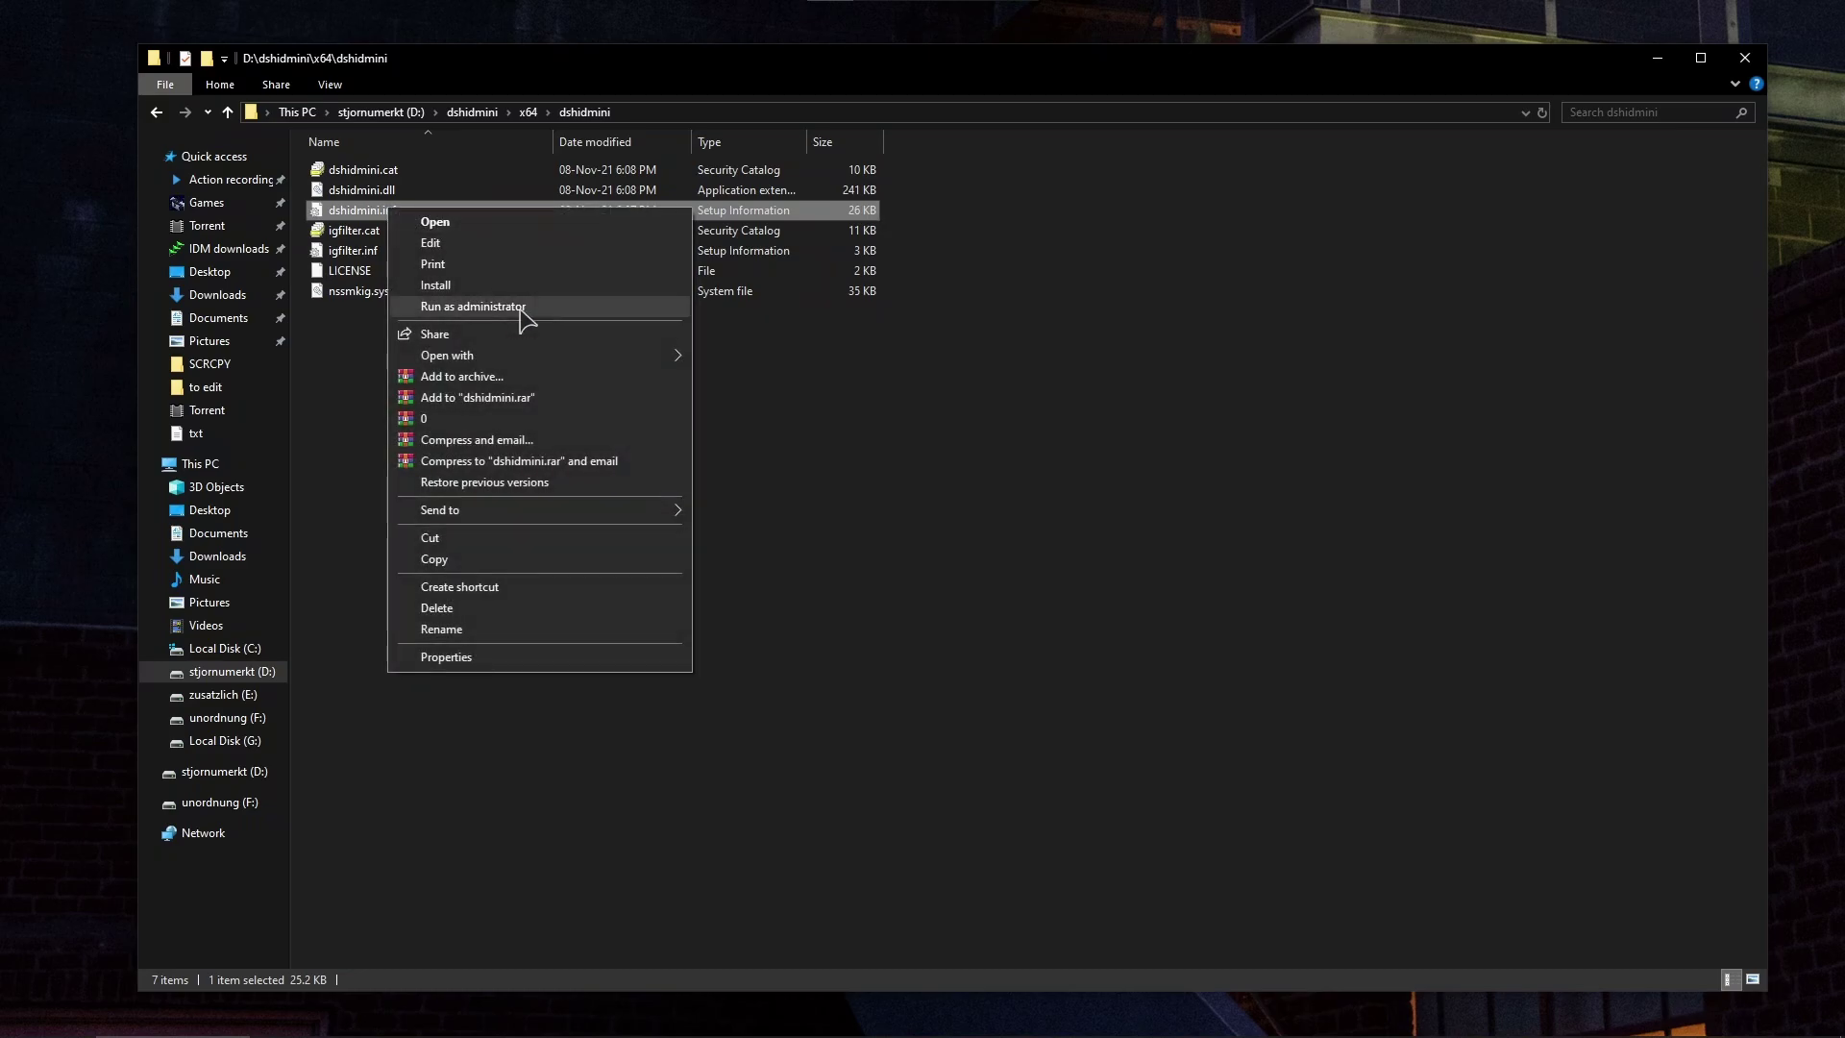
pyautogui.click(914, 449)
# Install the igfilter.inf driver and go back up to D:\dshidmini.
pyautogui.click(339, 246)
pyautogui.rightClick(339, 244)
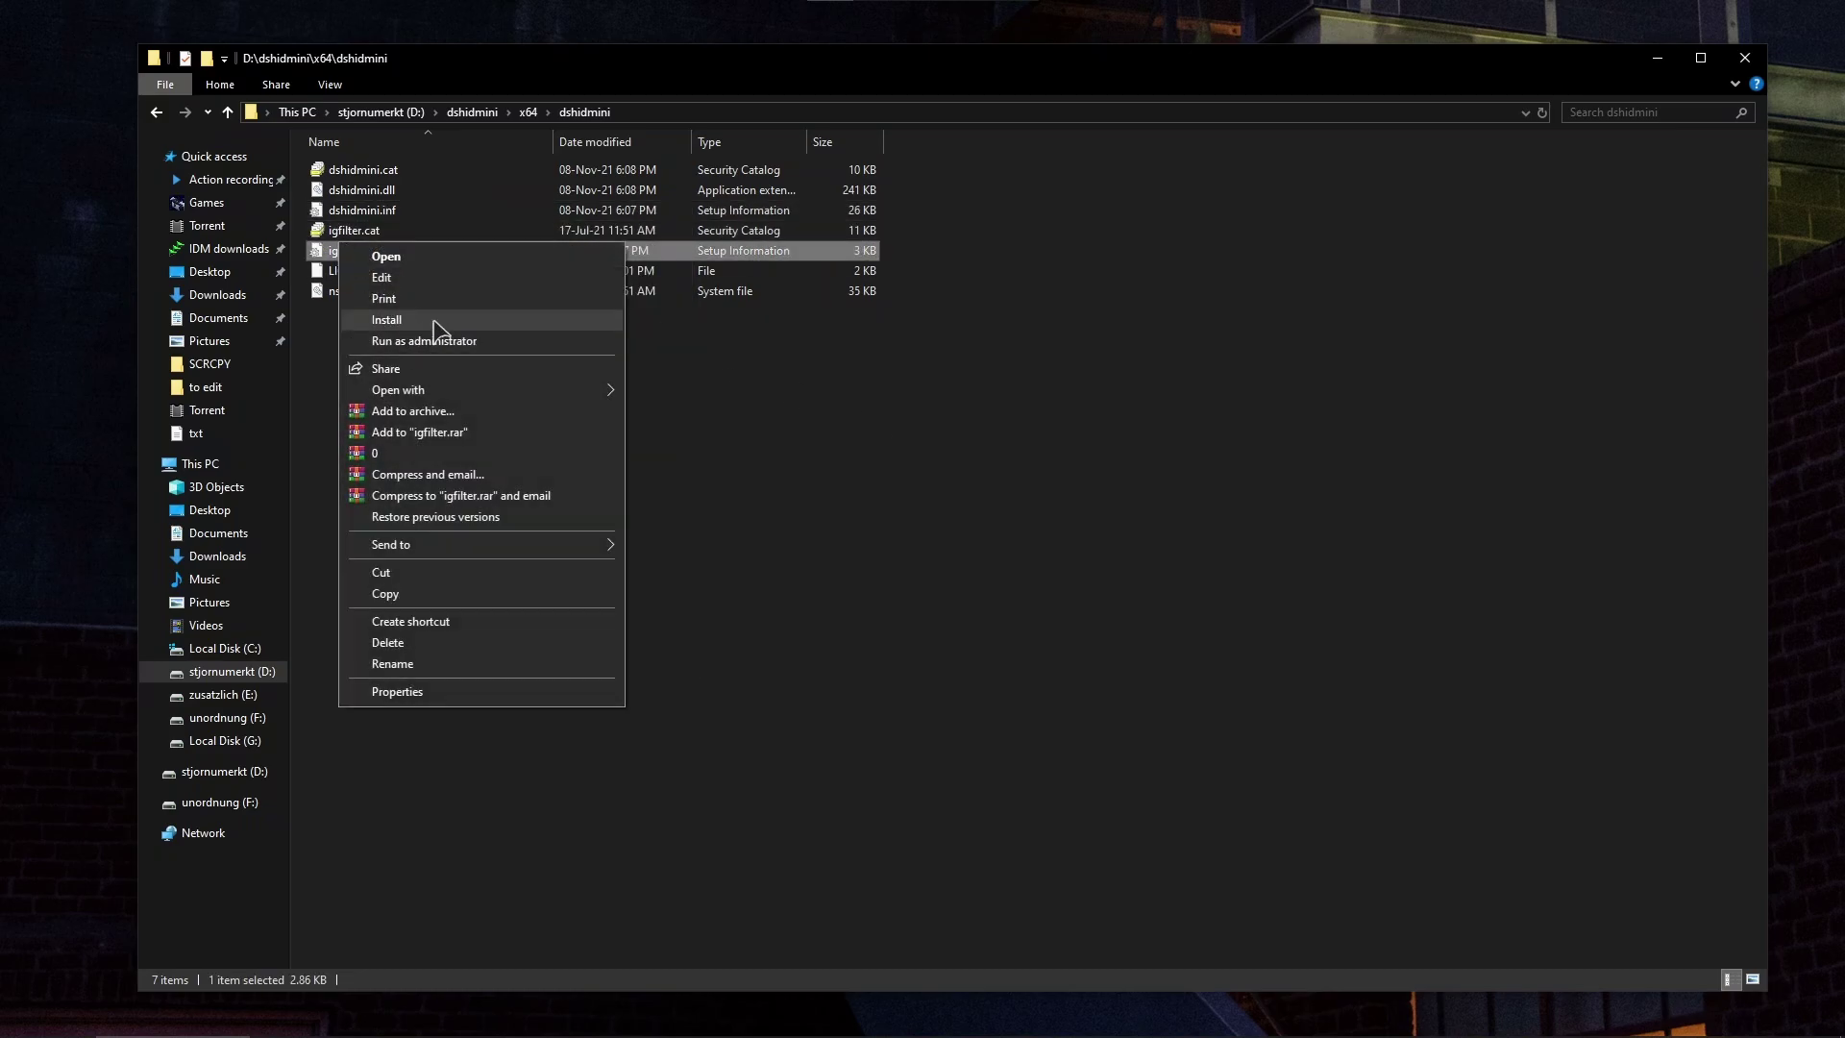
pyautogui.click(442, 326)
pyautogui.click(154, 111)
pyautogui.click(154, 111)
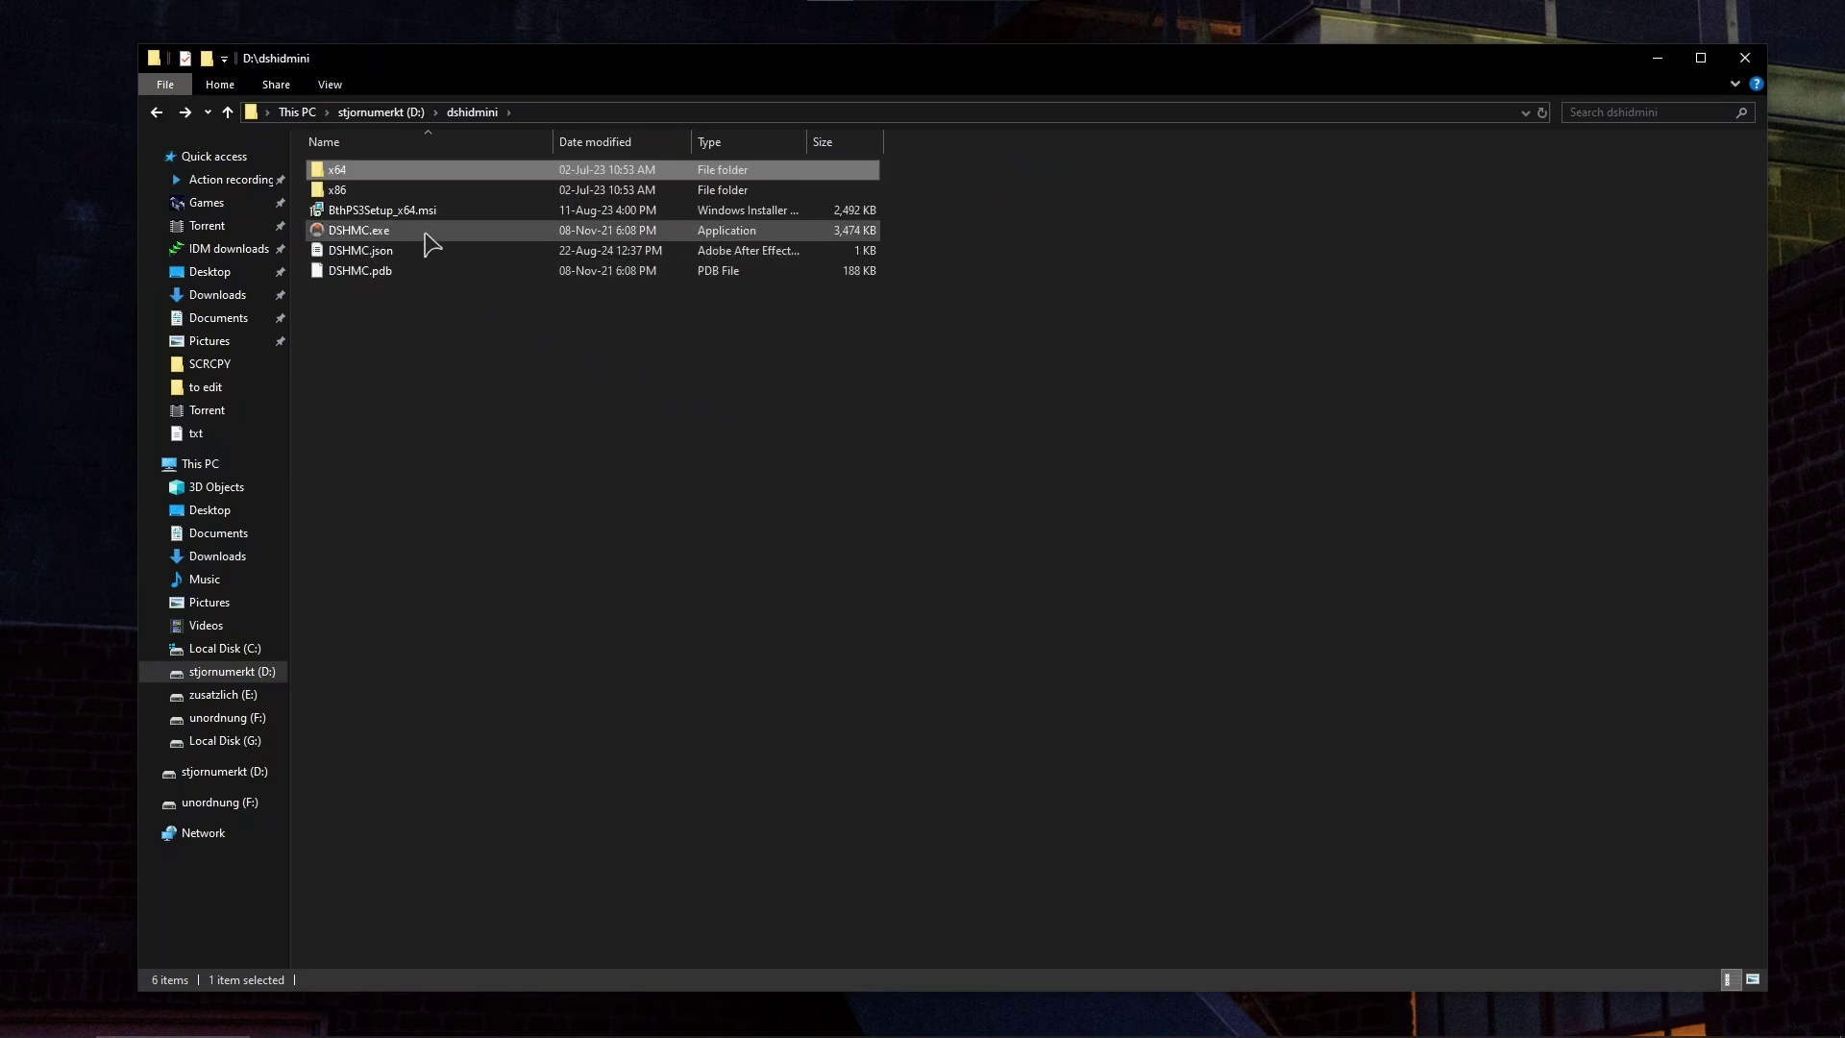
# In DSHMC.exe, keep the PLAYSTATION(R)3 Controller's HID device mode on DS4Windows.
pyautogui.click(377, 232)
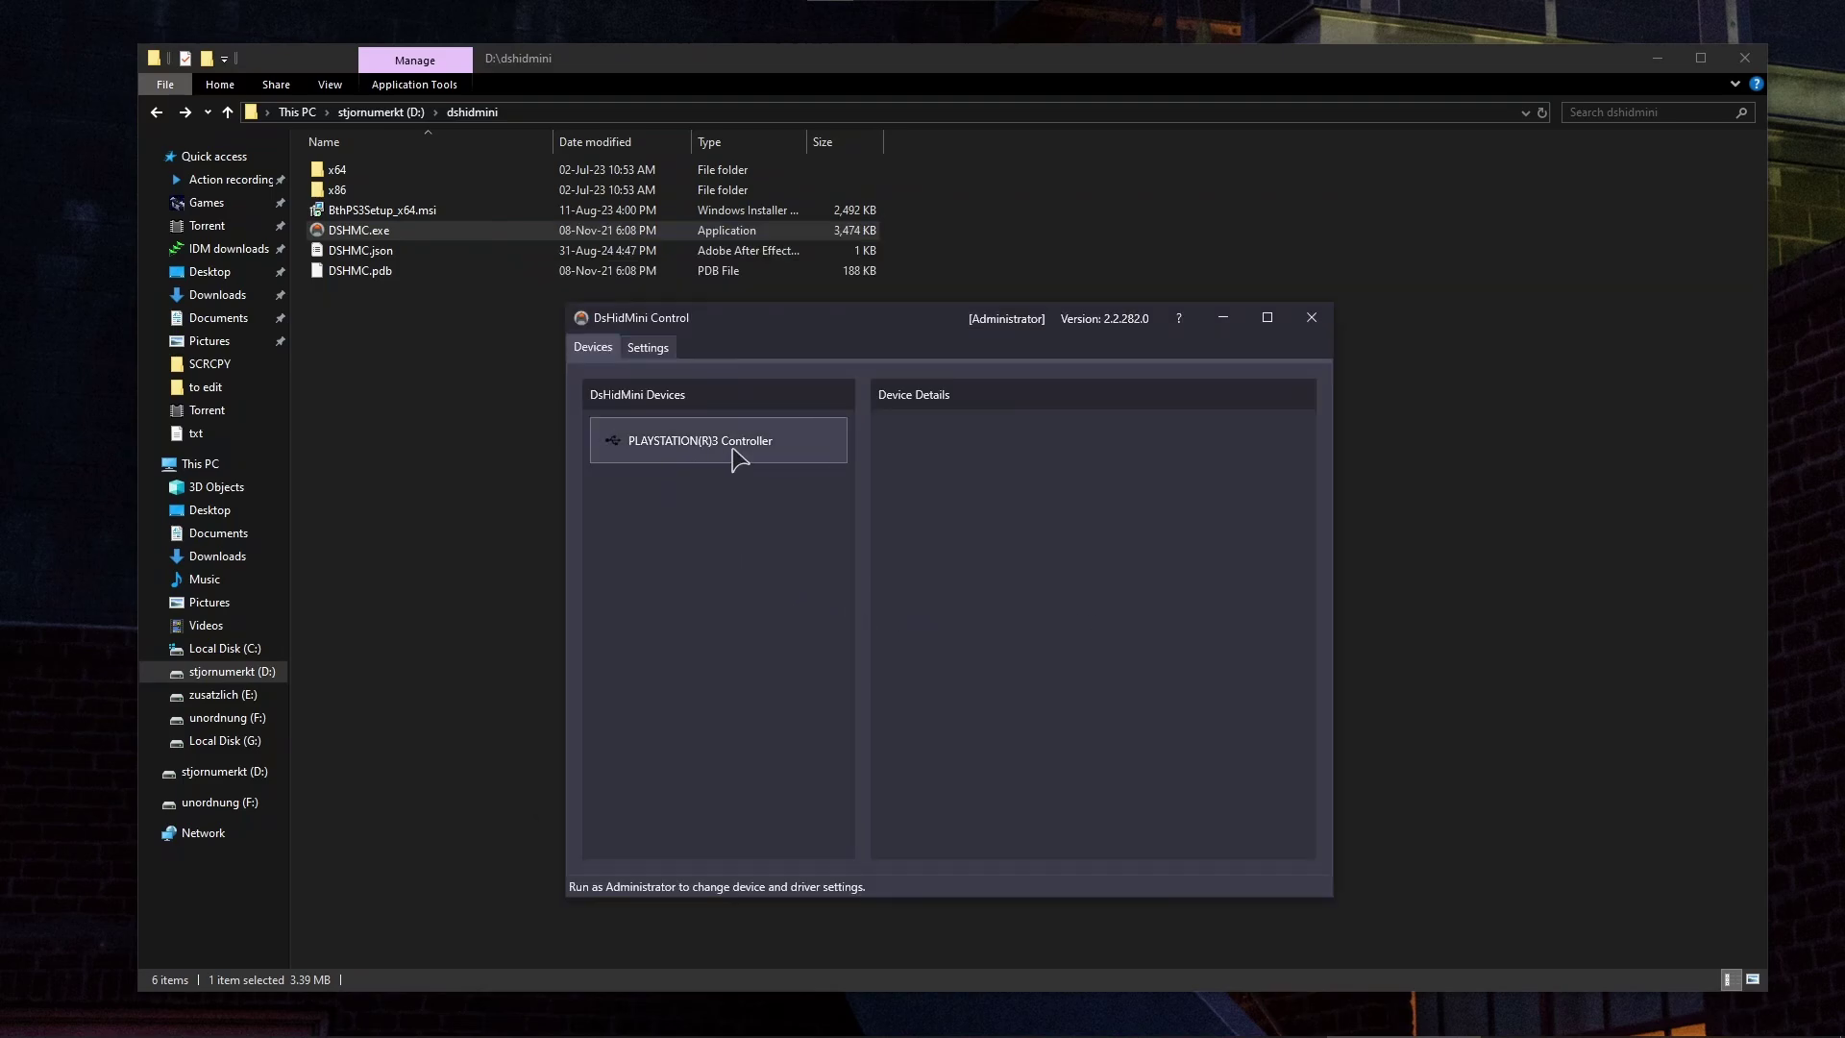
pyautogui.moveTo(733, 452)
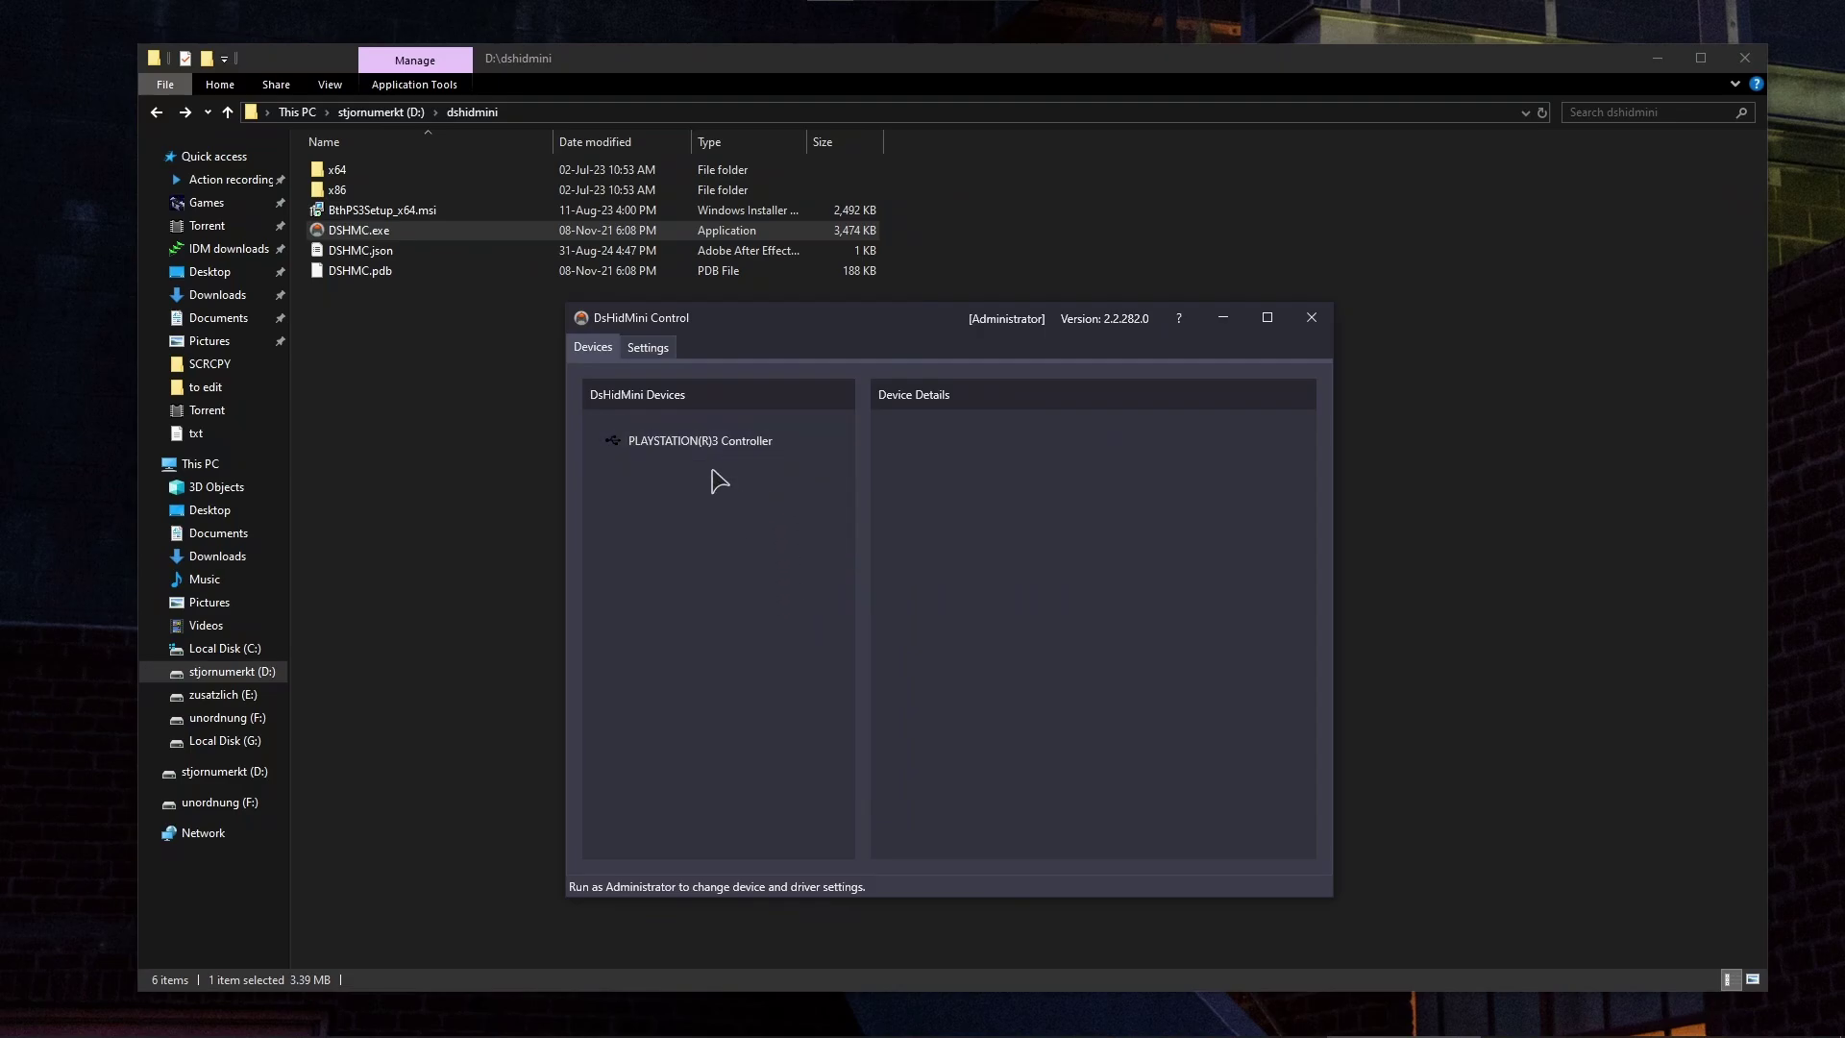
pyautogui.click(721, 453)
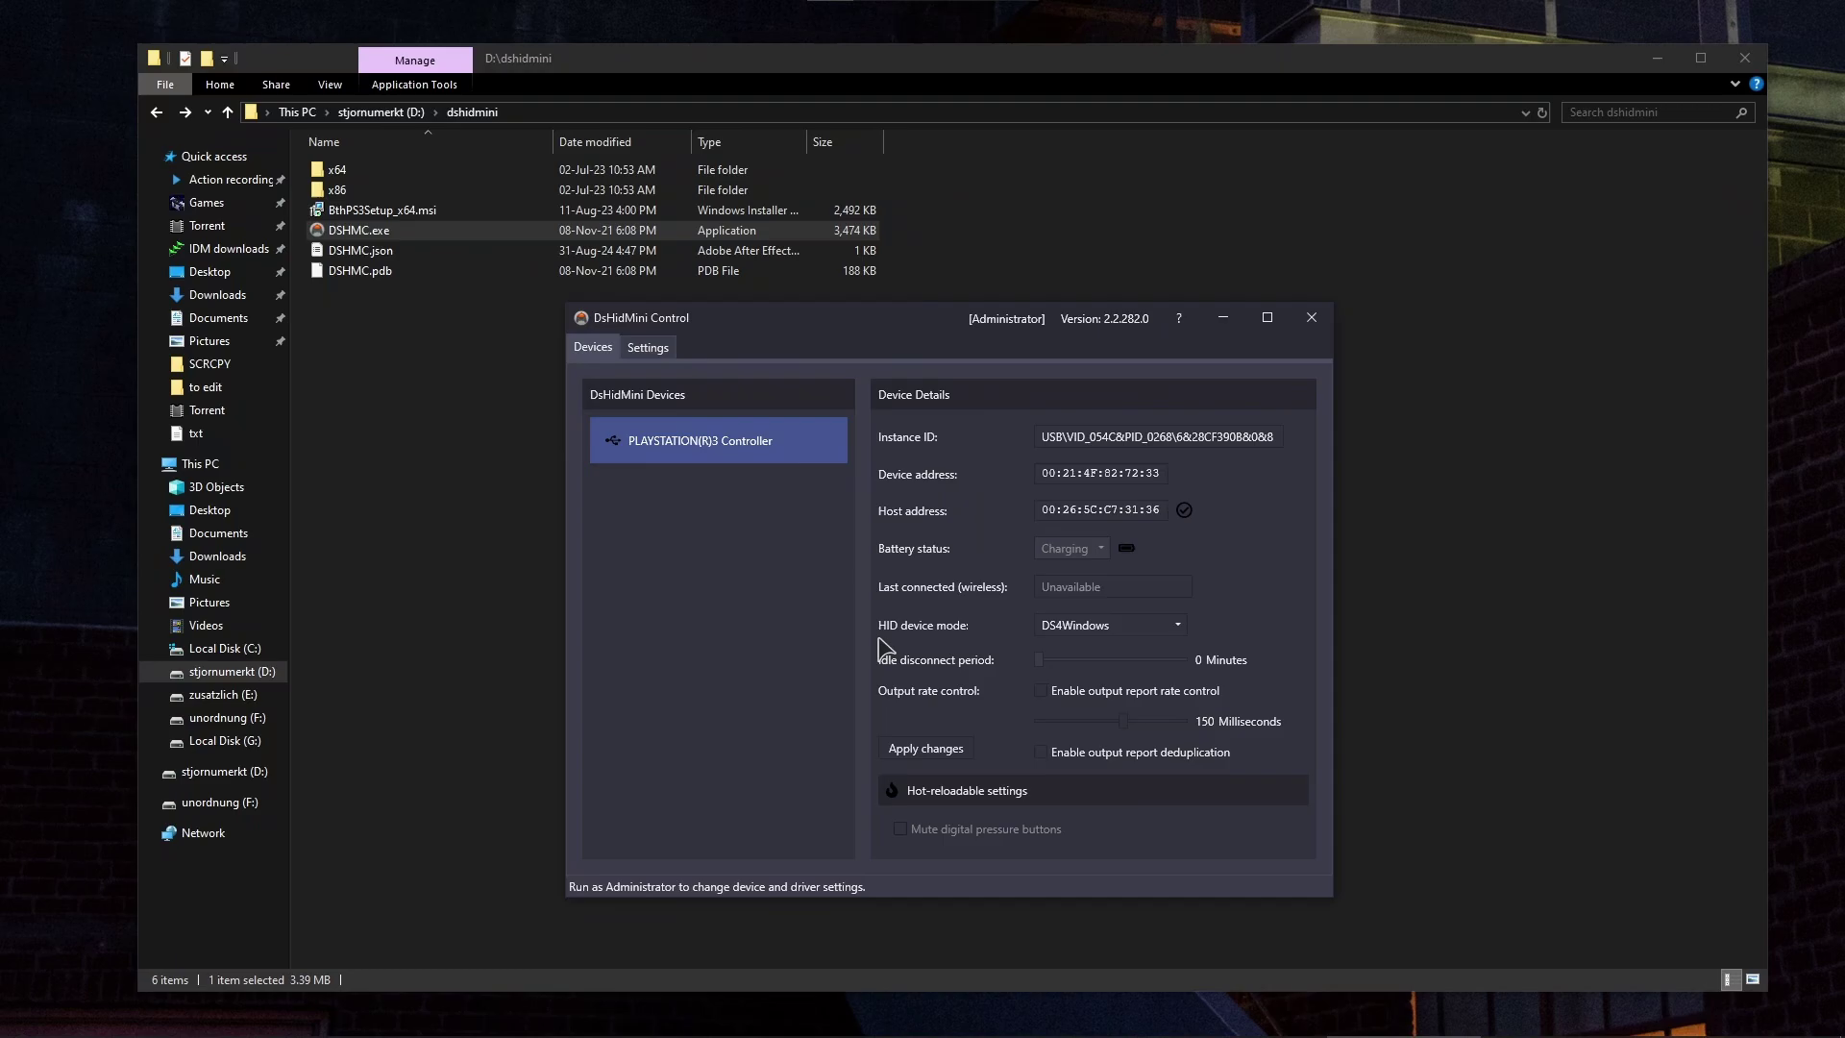
pyautogui.click(1082, 627)
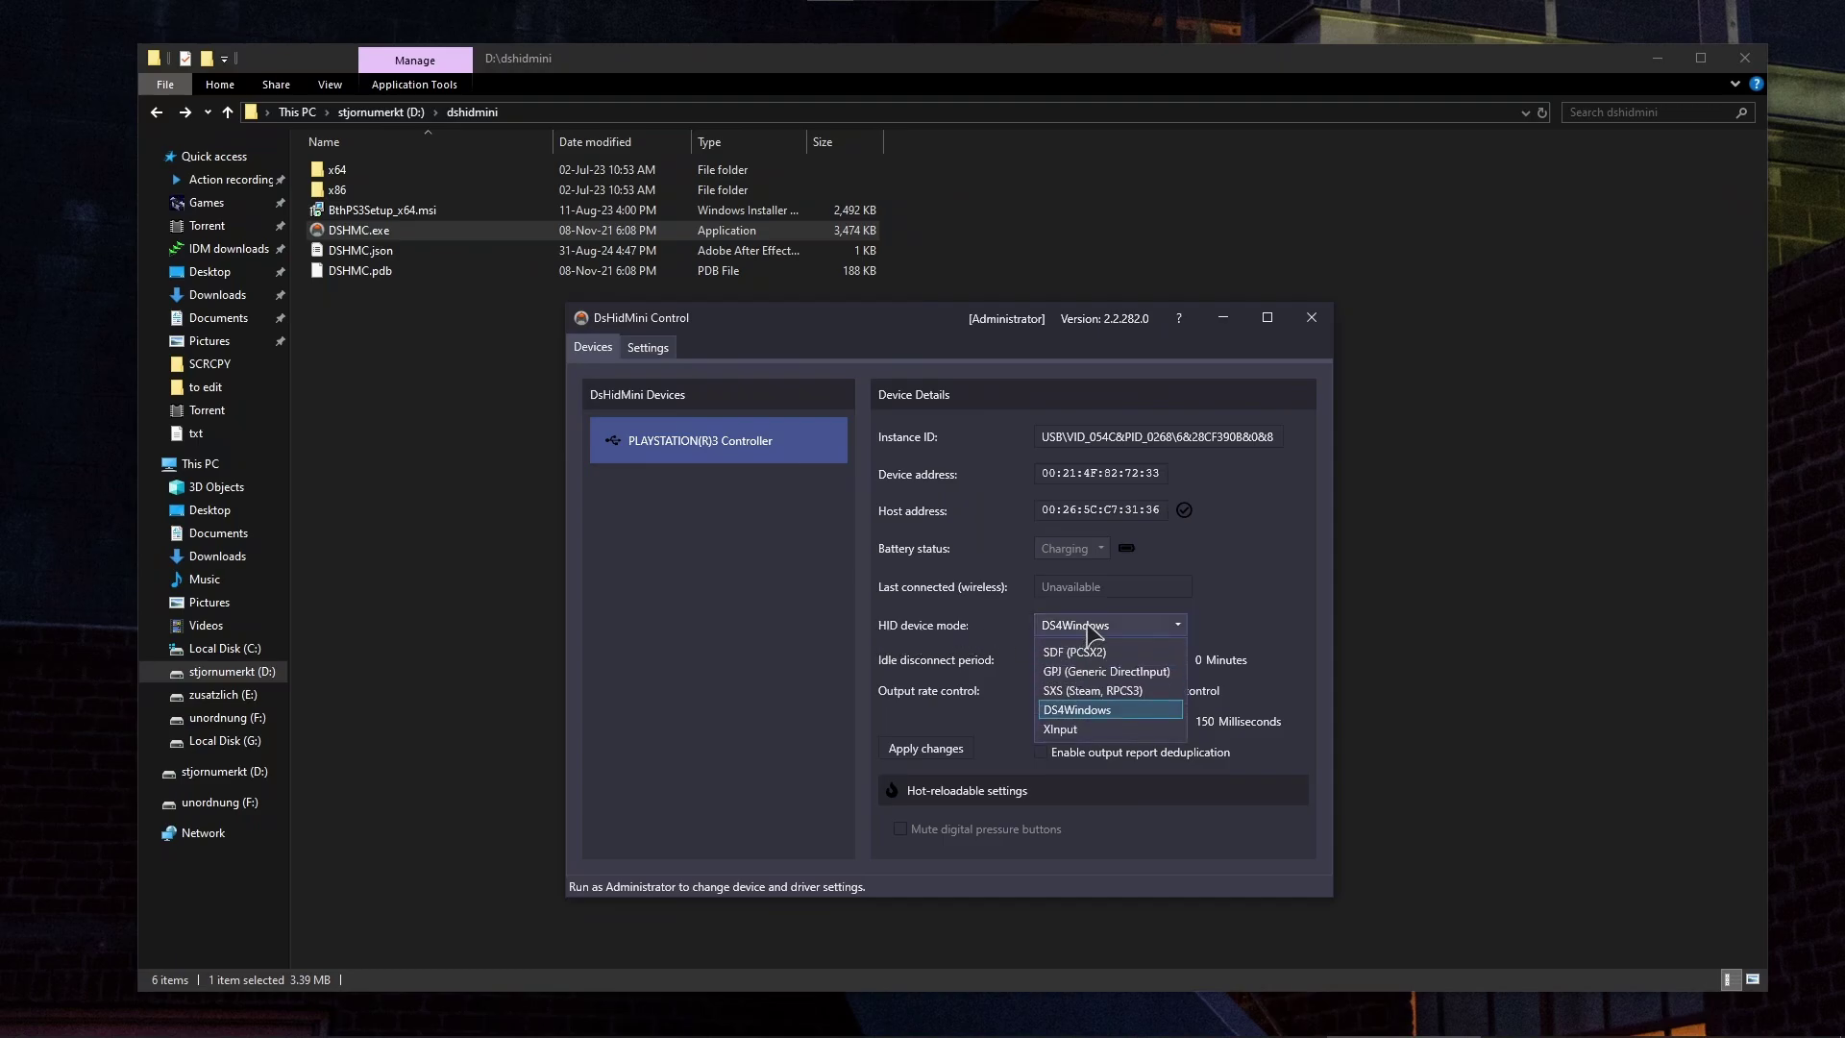
pyautogui.click(1017, 316)
pyautogui.moveTo(954, 316); pyautogui.dragTo(920, 295)
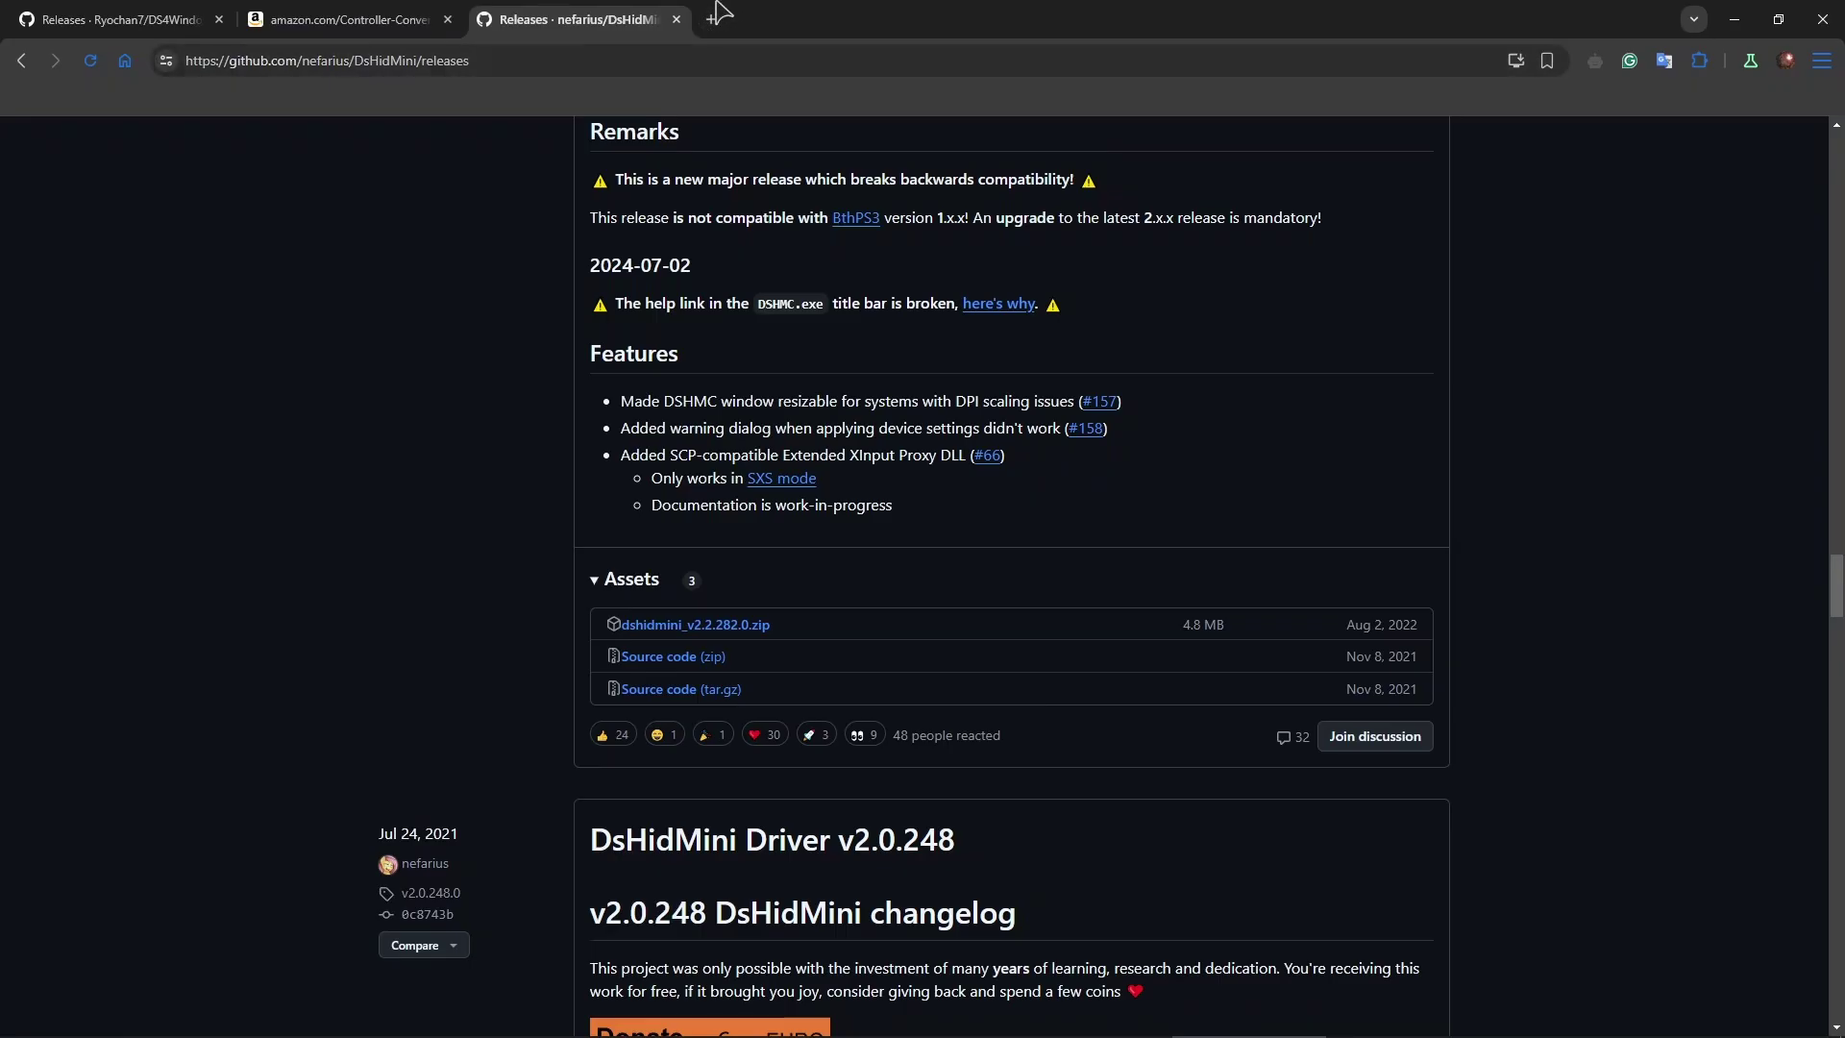
# Download DS4Windows_installer_x64_v3.3.3.exe from the Ryochan7/DS4Windows GitHub releases page.
pyautogui.click(712, 19)
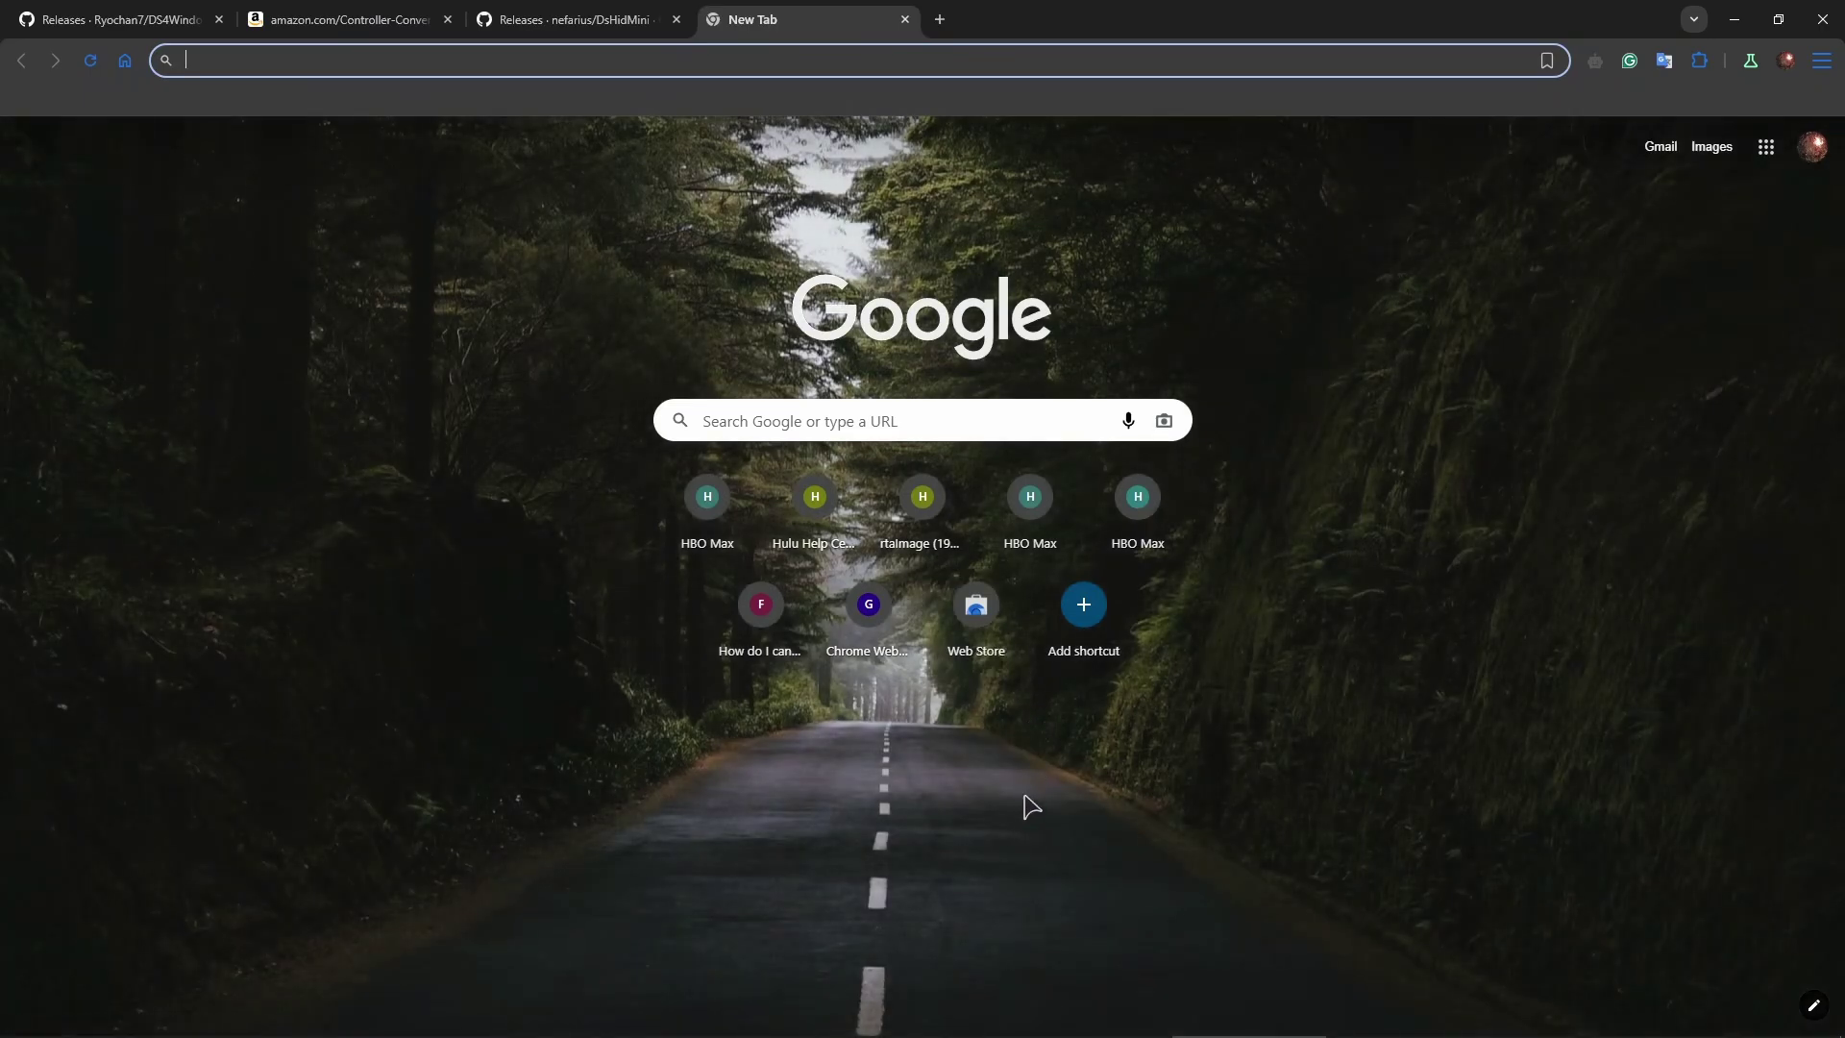
pyautogui.write('ds')
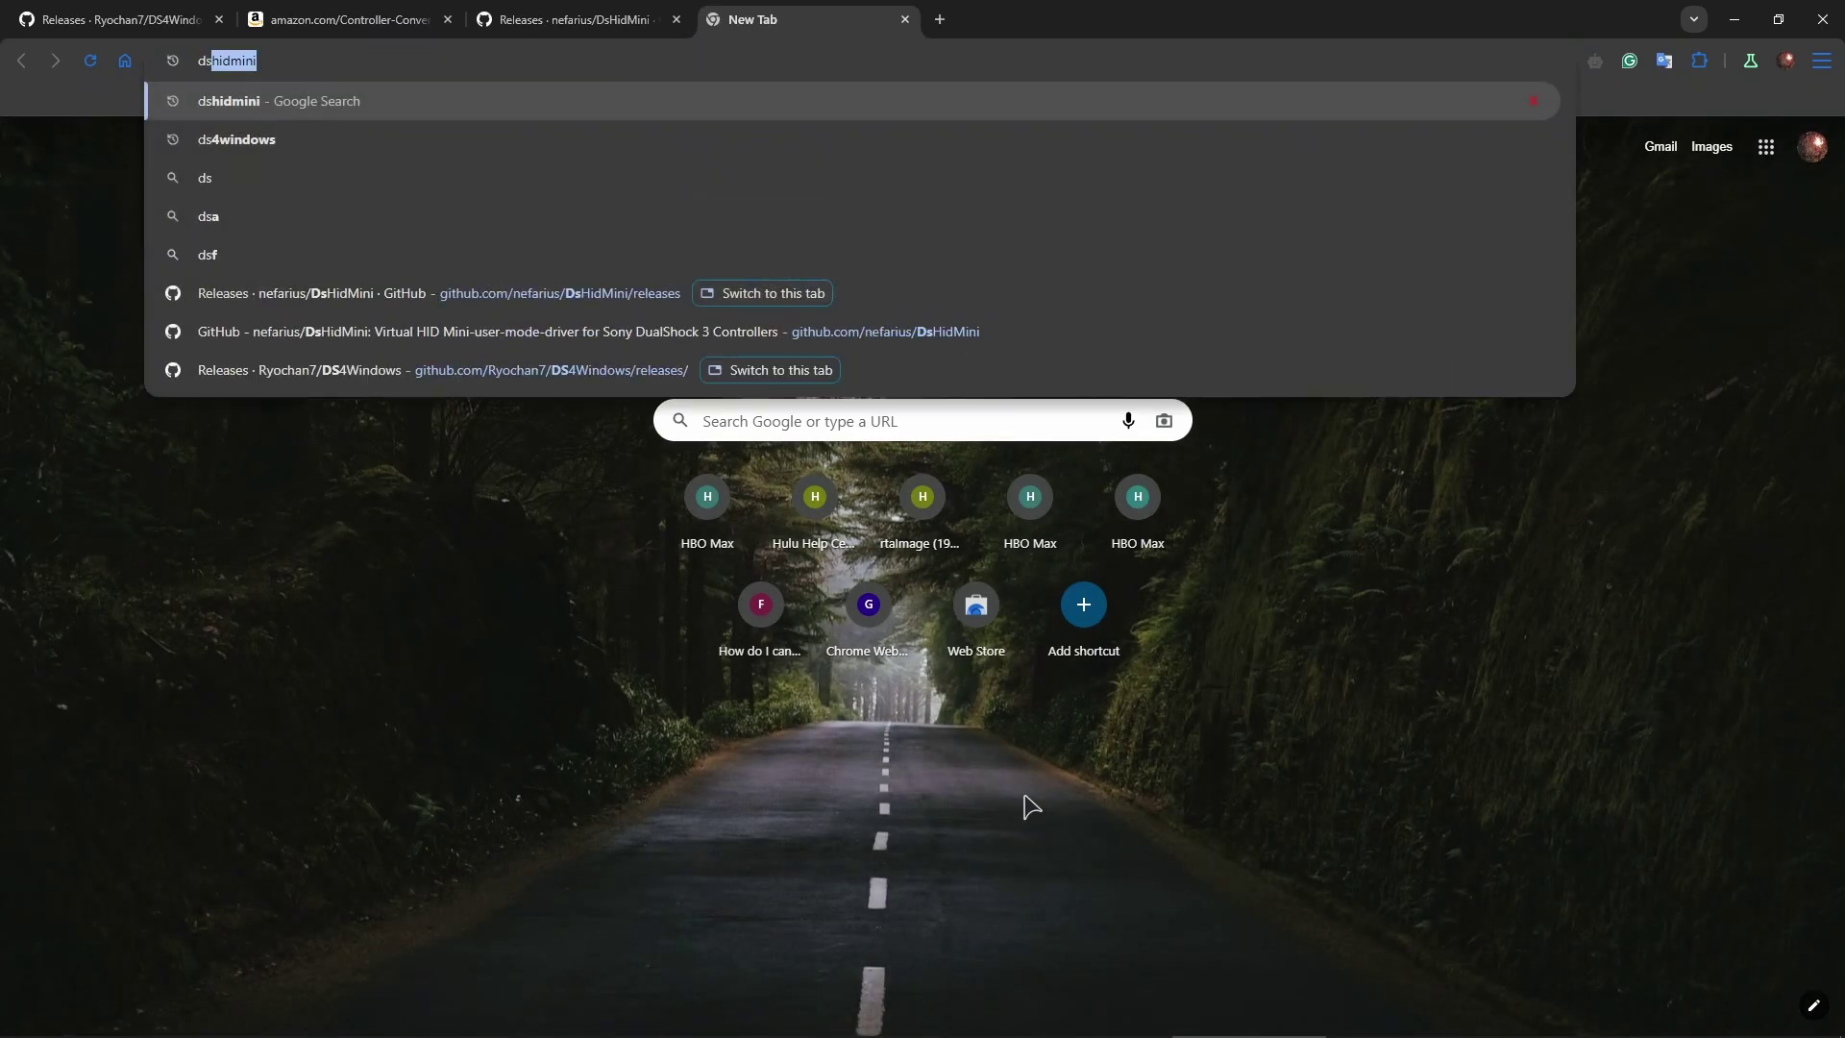
pyautogui.write('4windows')
pyautogui.press('Return')
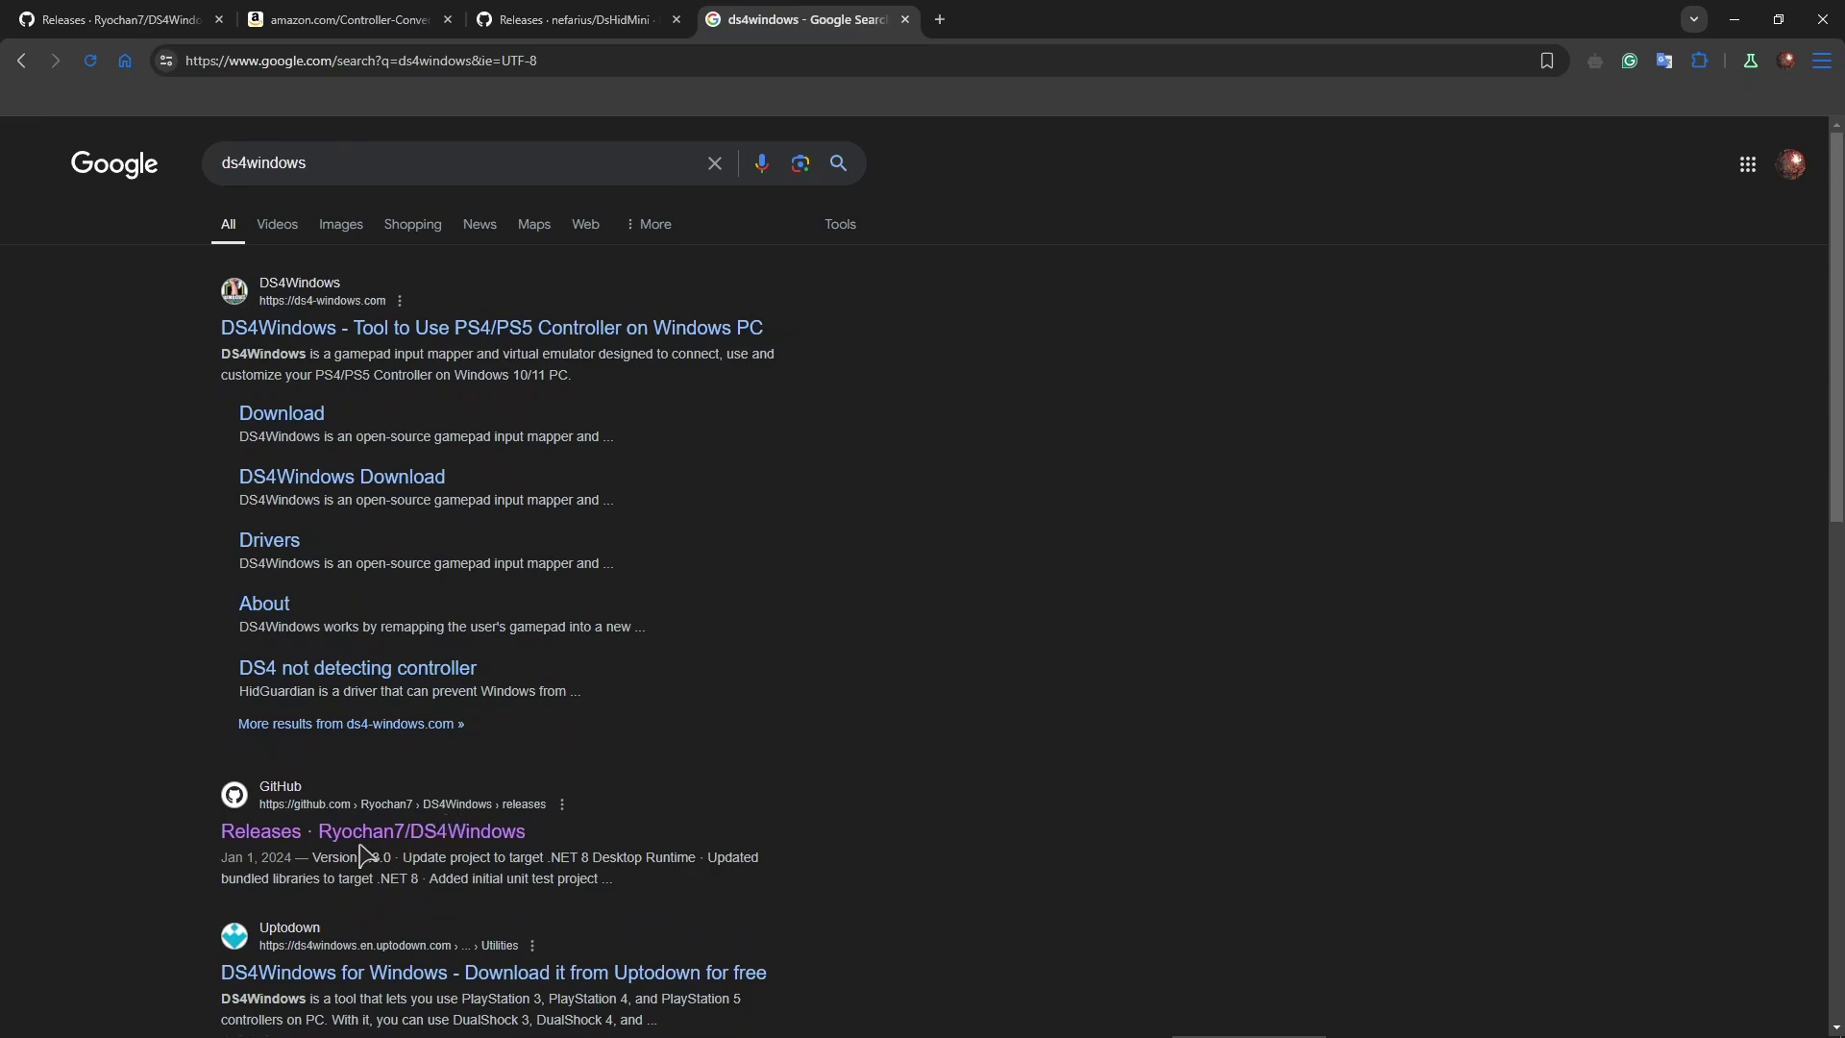
pyautogui.click(389, 836)
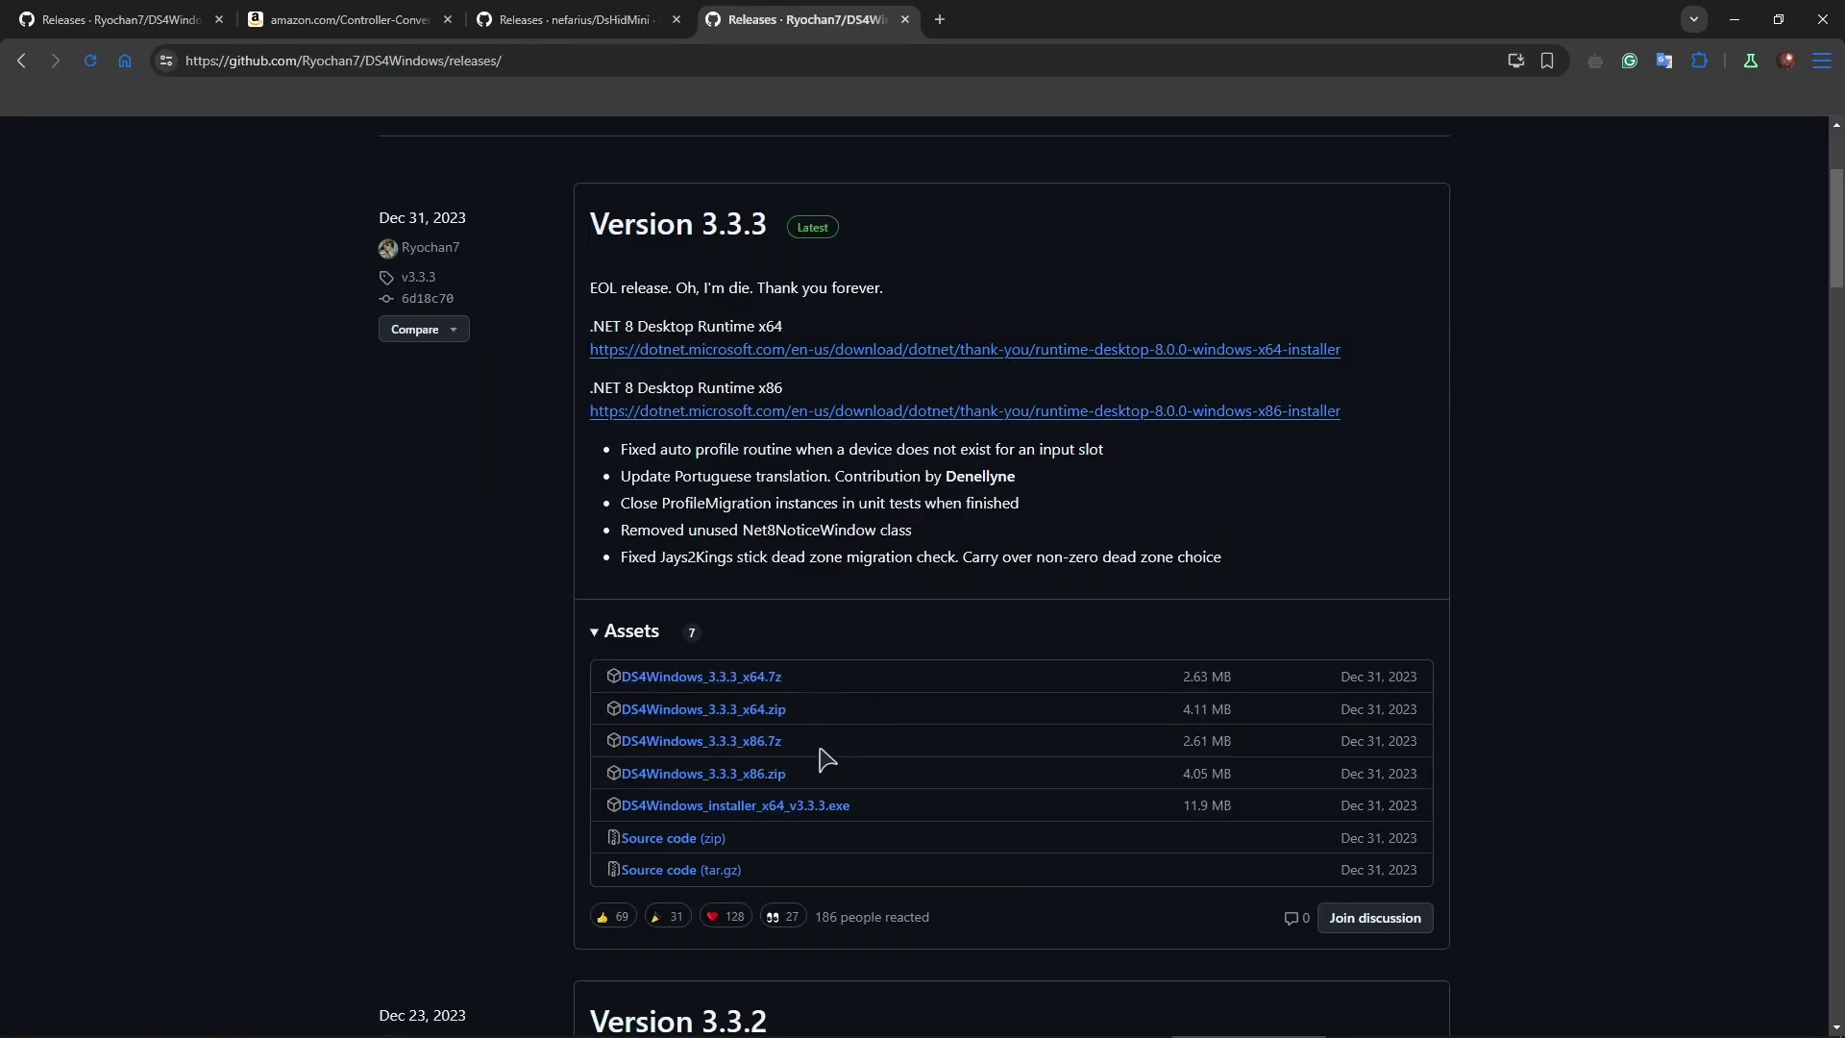
pyautogui.click(759, 716)
pyautogui.click(799, 808)
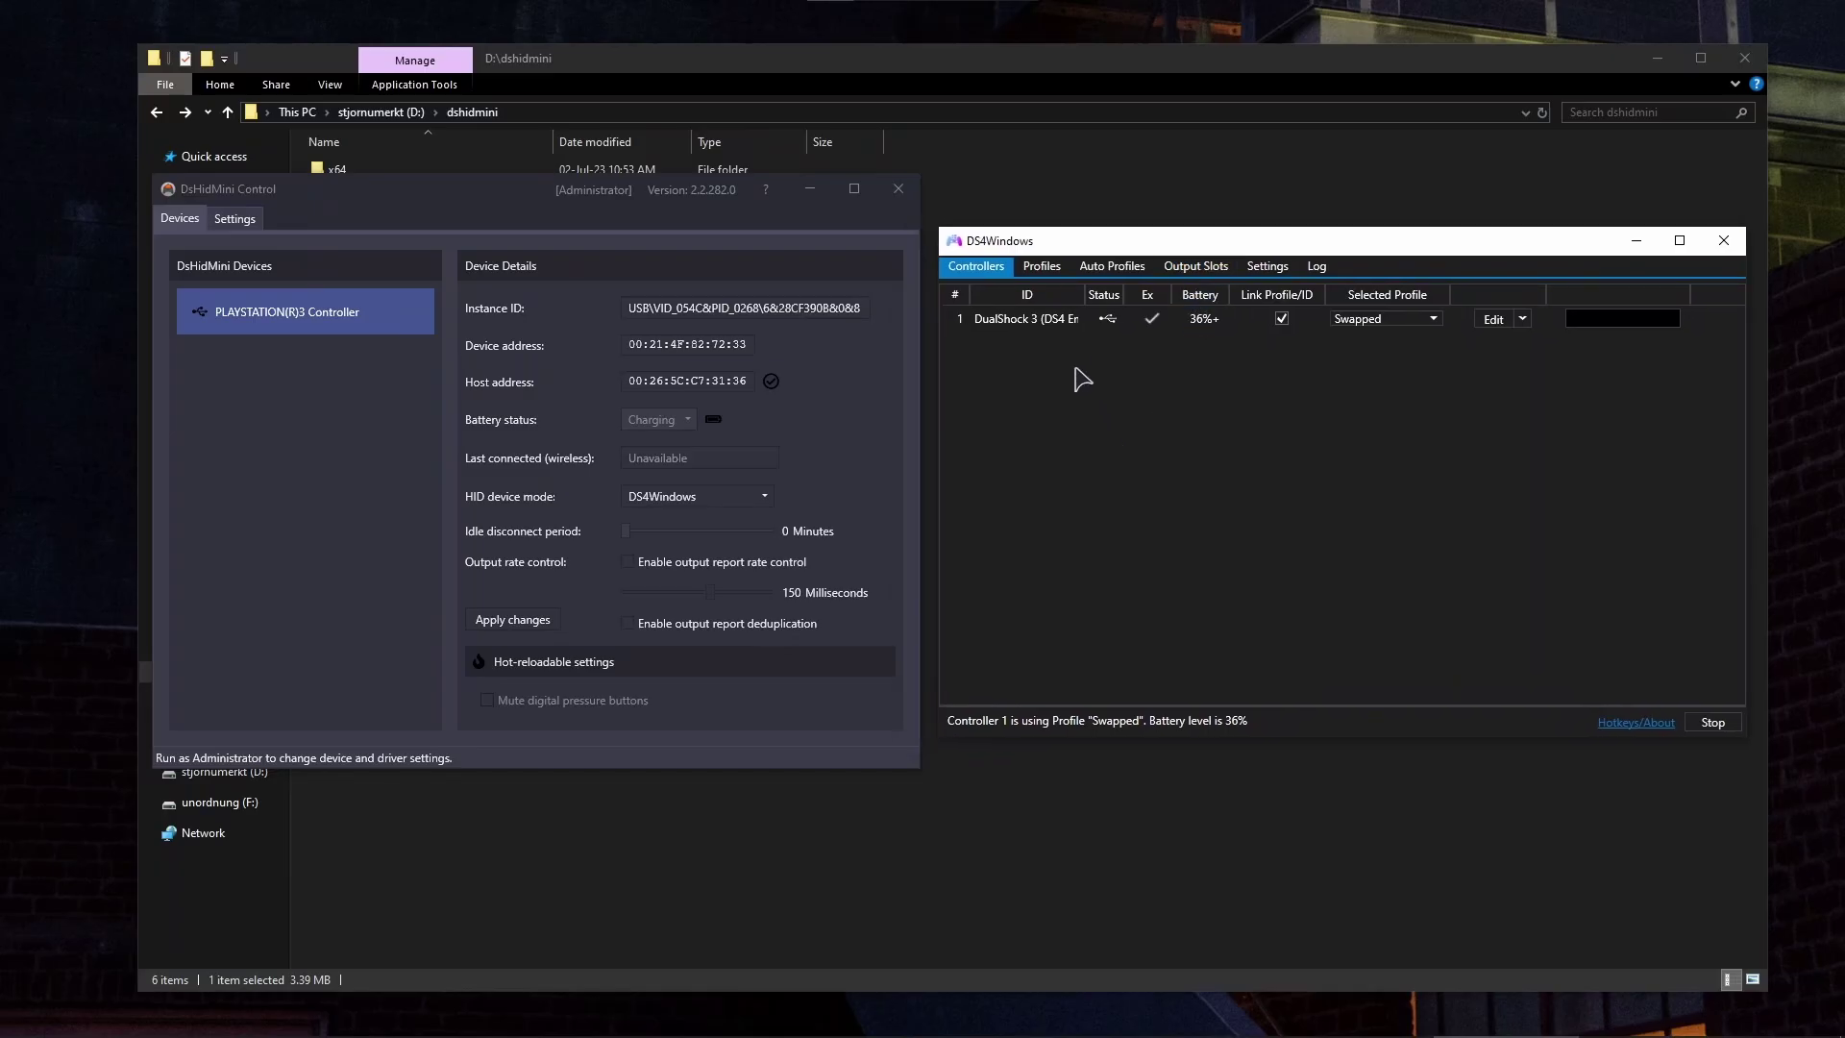
# Verify DS3 Controller Support is ticked in the DS4Windows Device Options.
pyautogui.click(1057, 327)
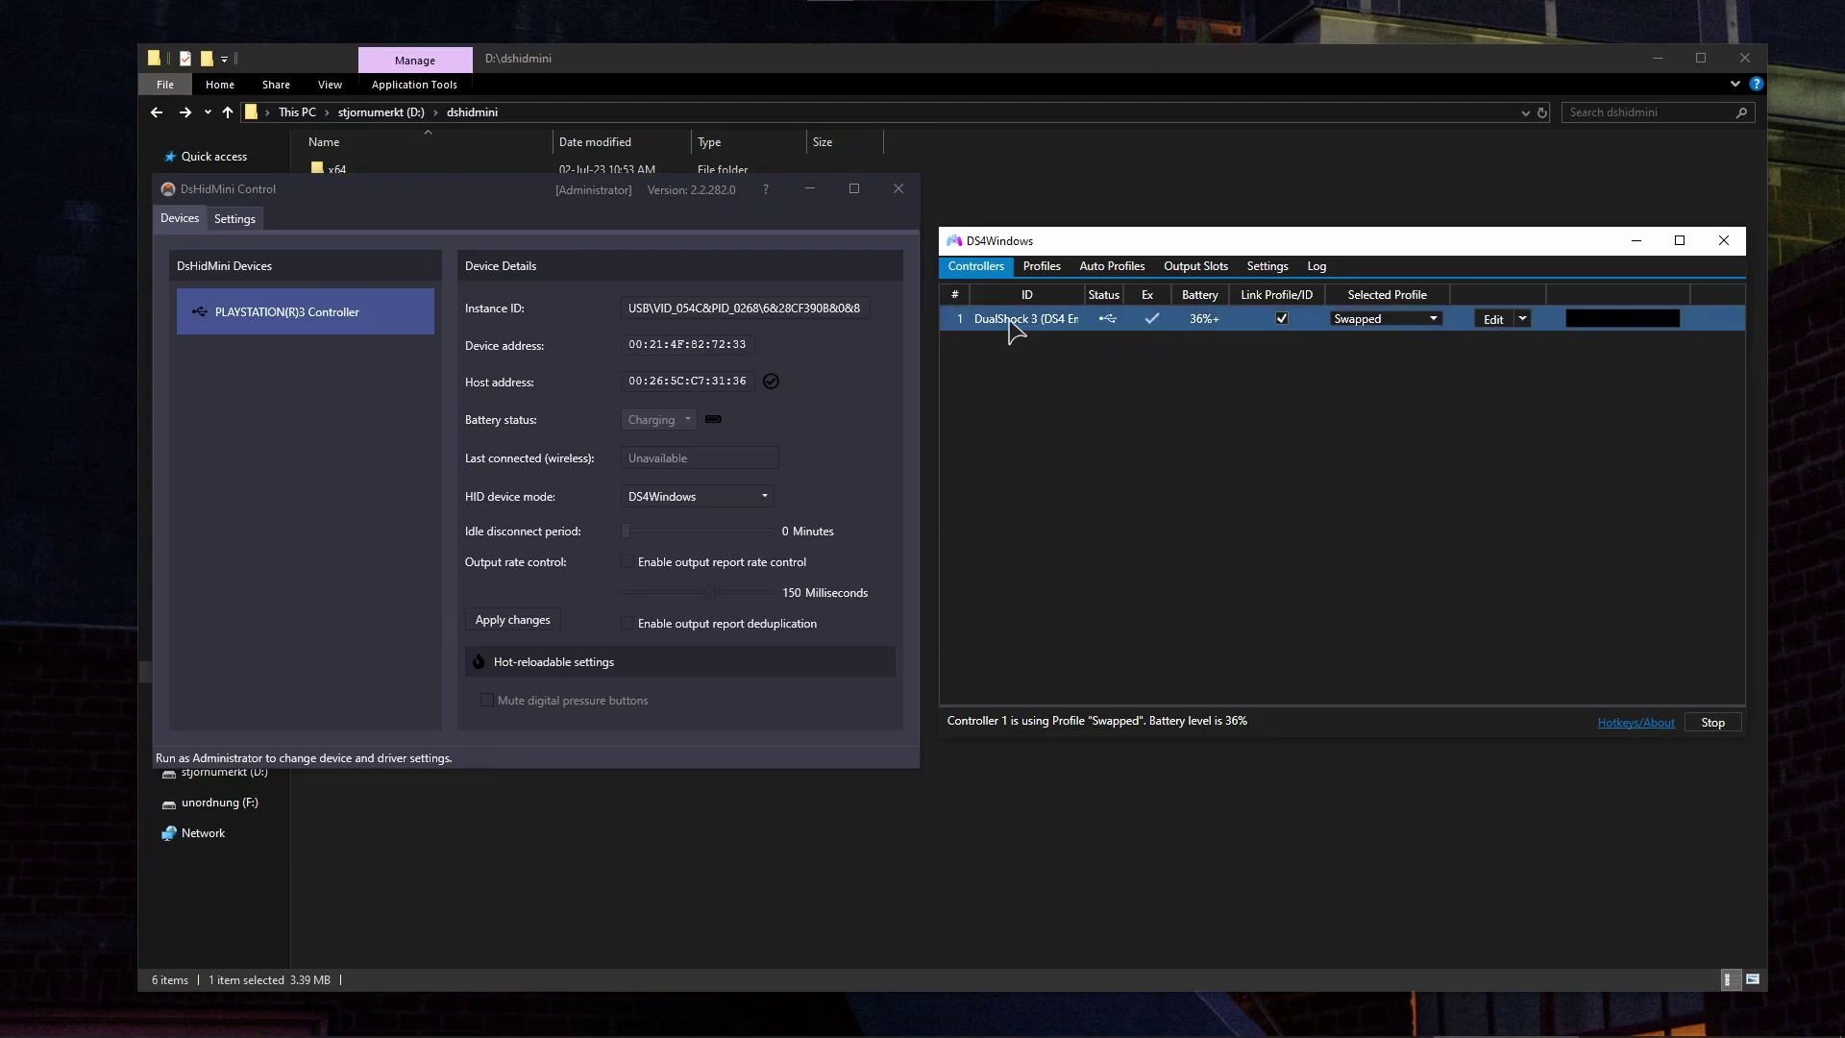
pyautogui.click(1281, 266)
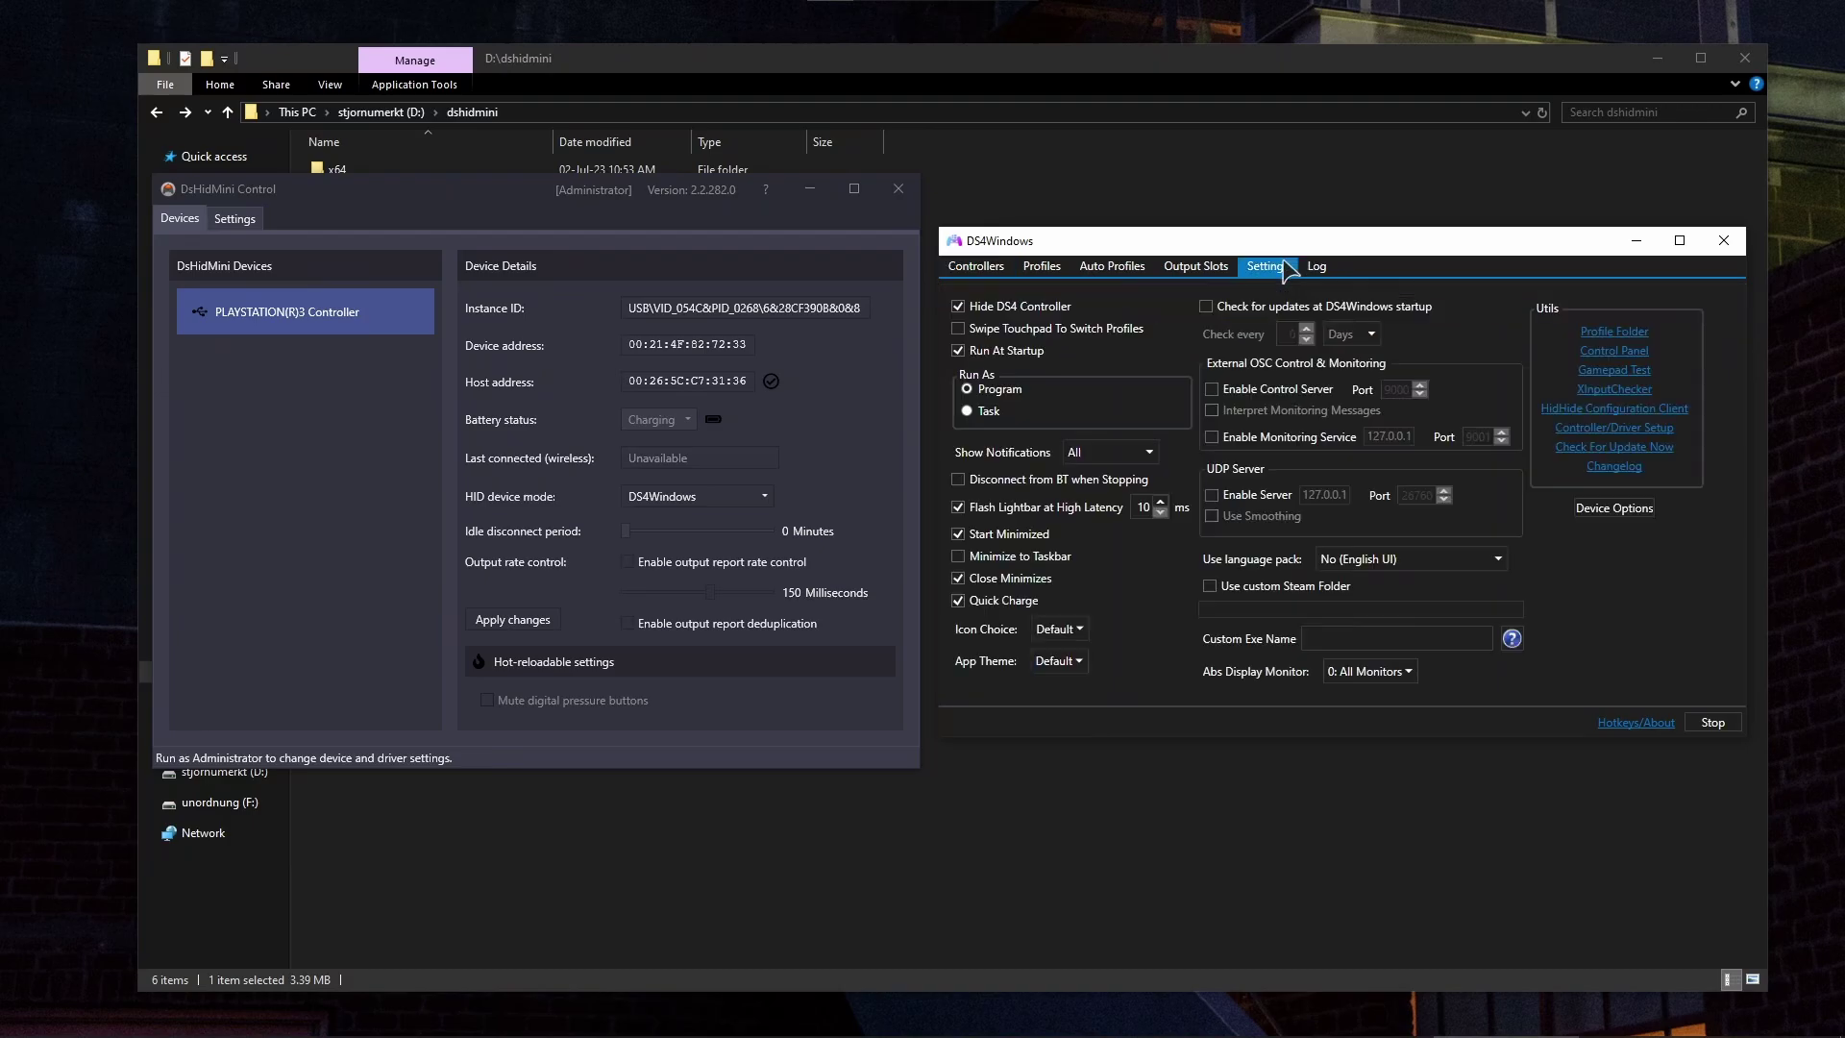
pyautogui.click(1624, 508)
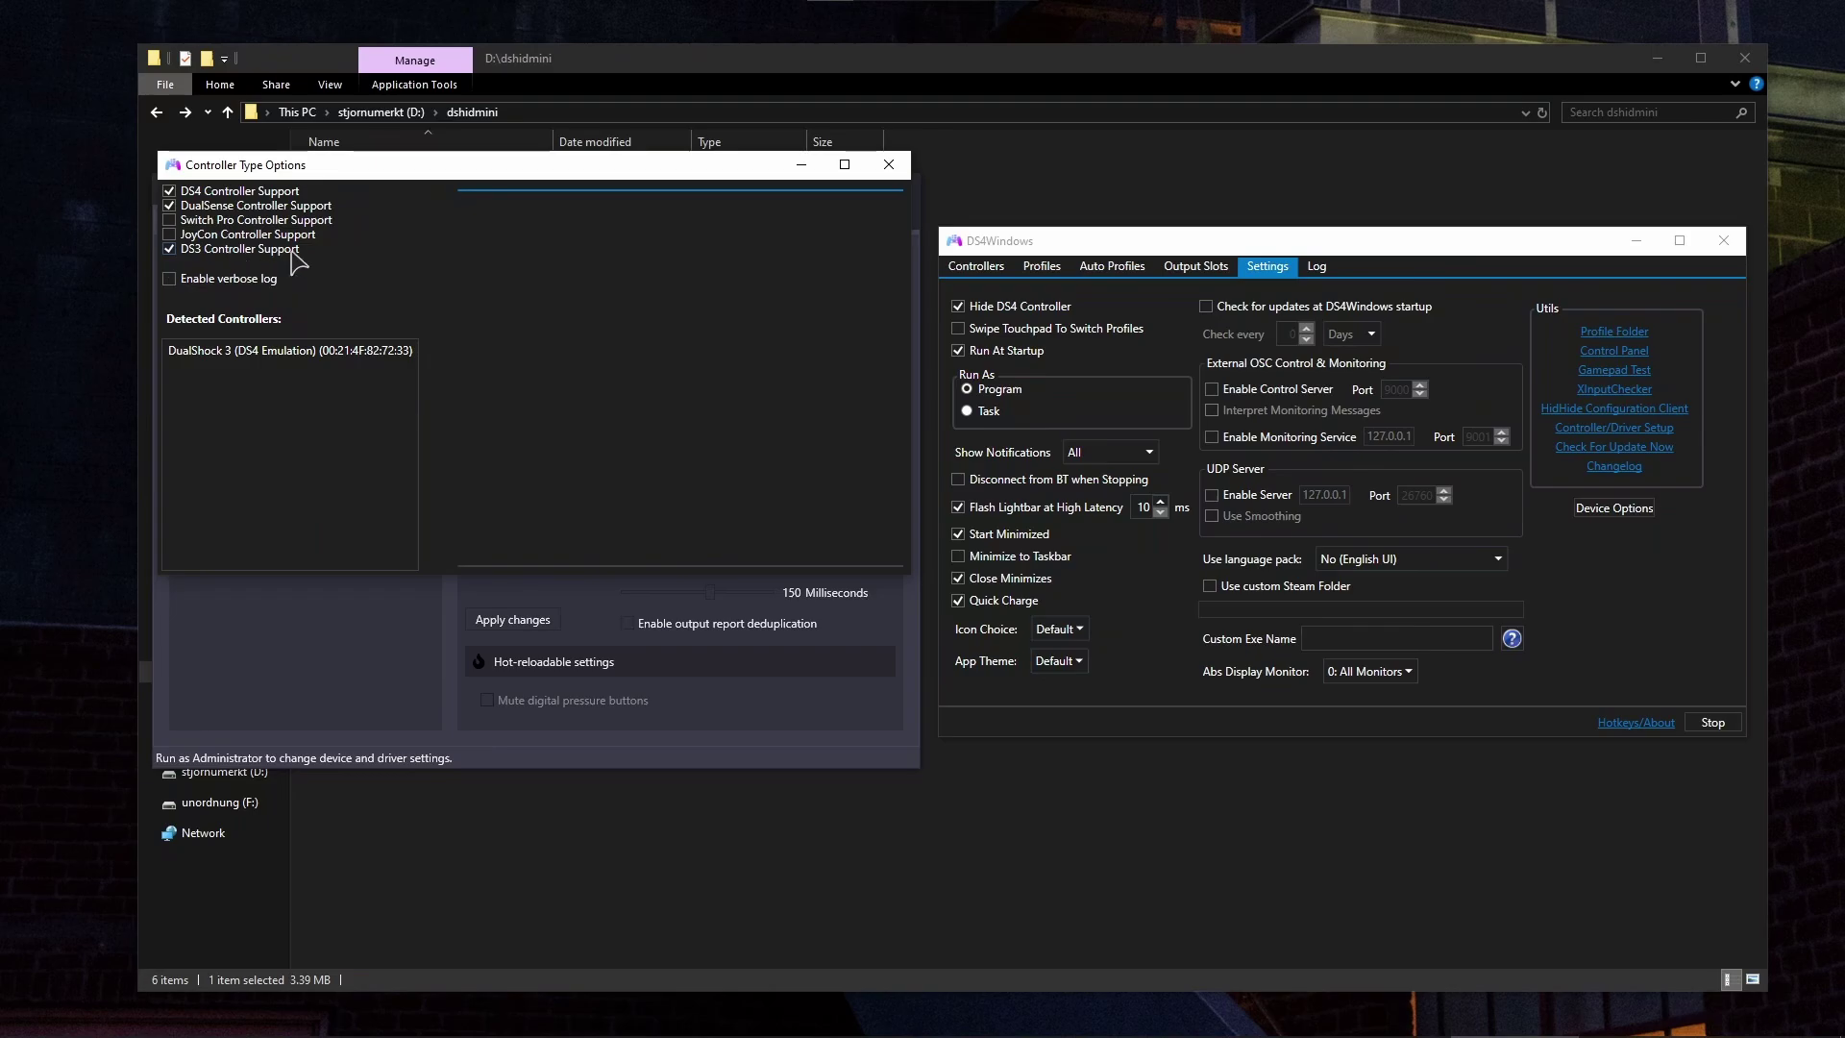
pyautogui.click(889, 164)
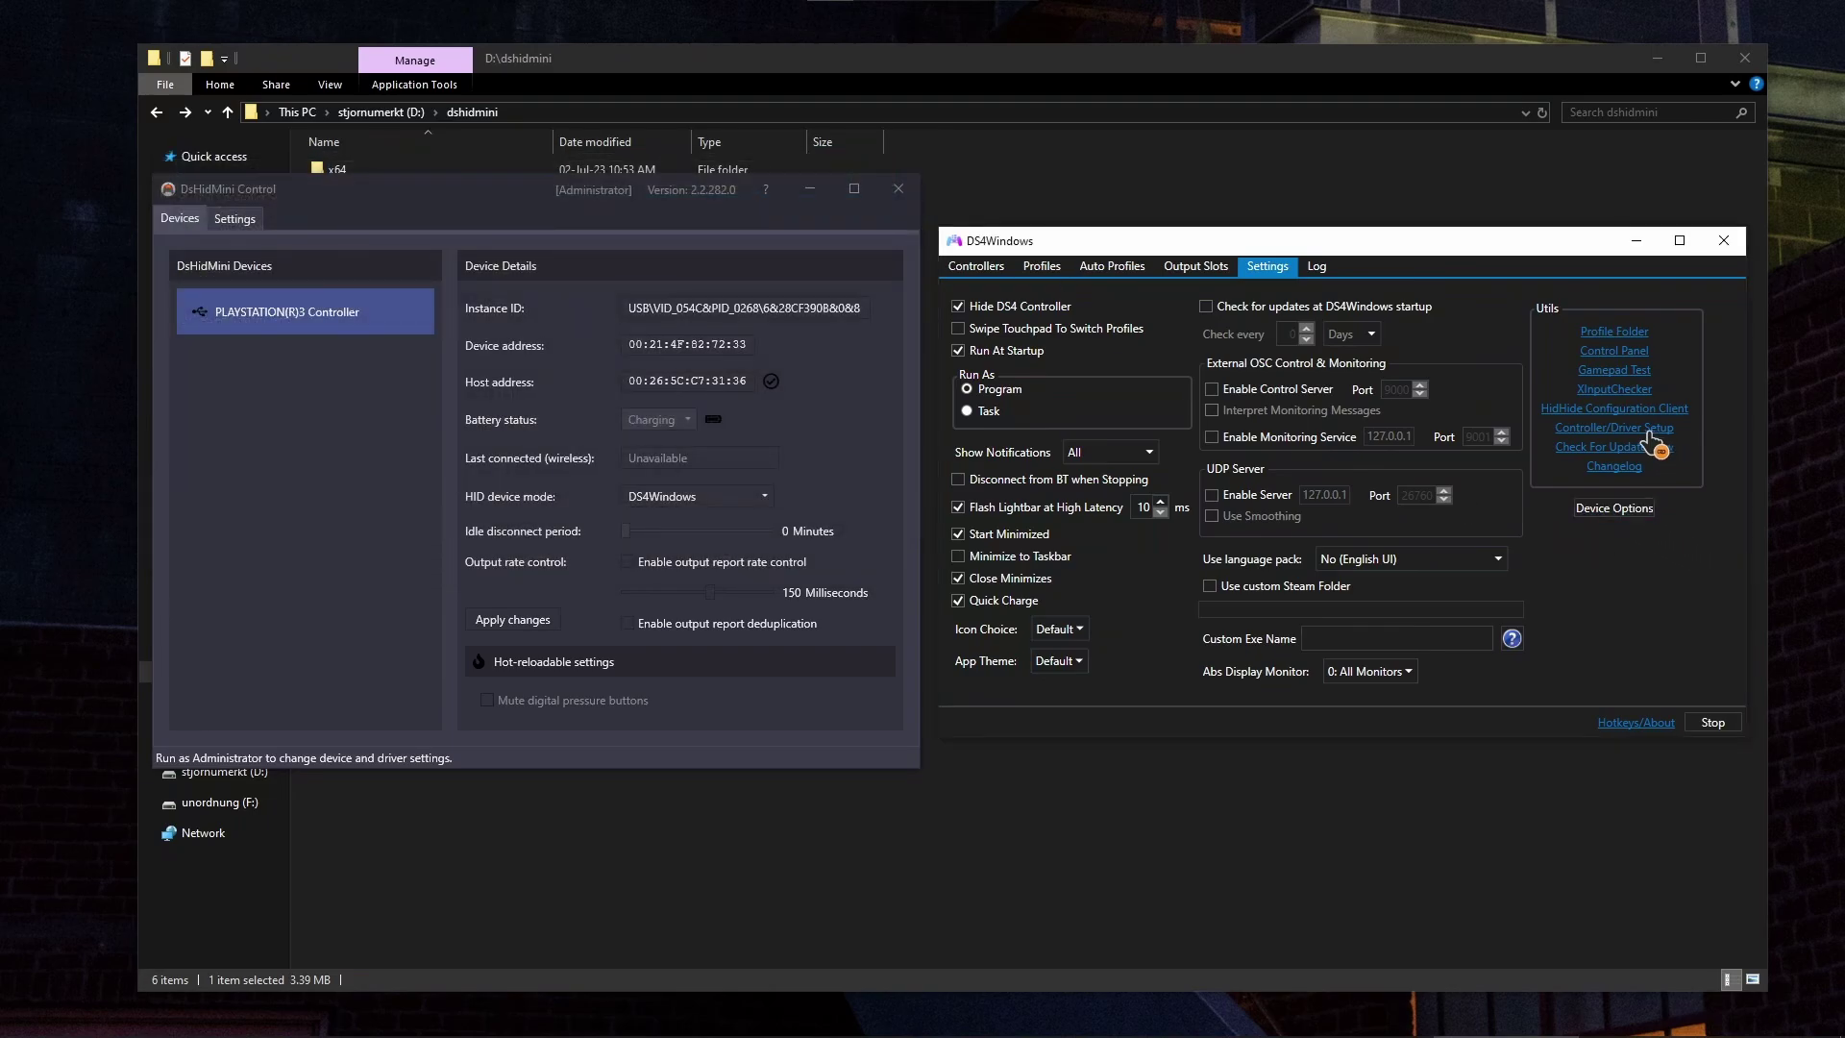
# Review the Controller/Driver Setup welcome guide, then close it.
pyautogui.click(1607, 429)
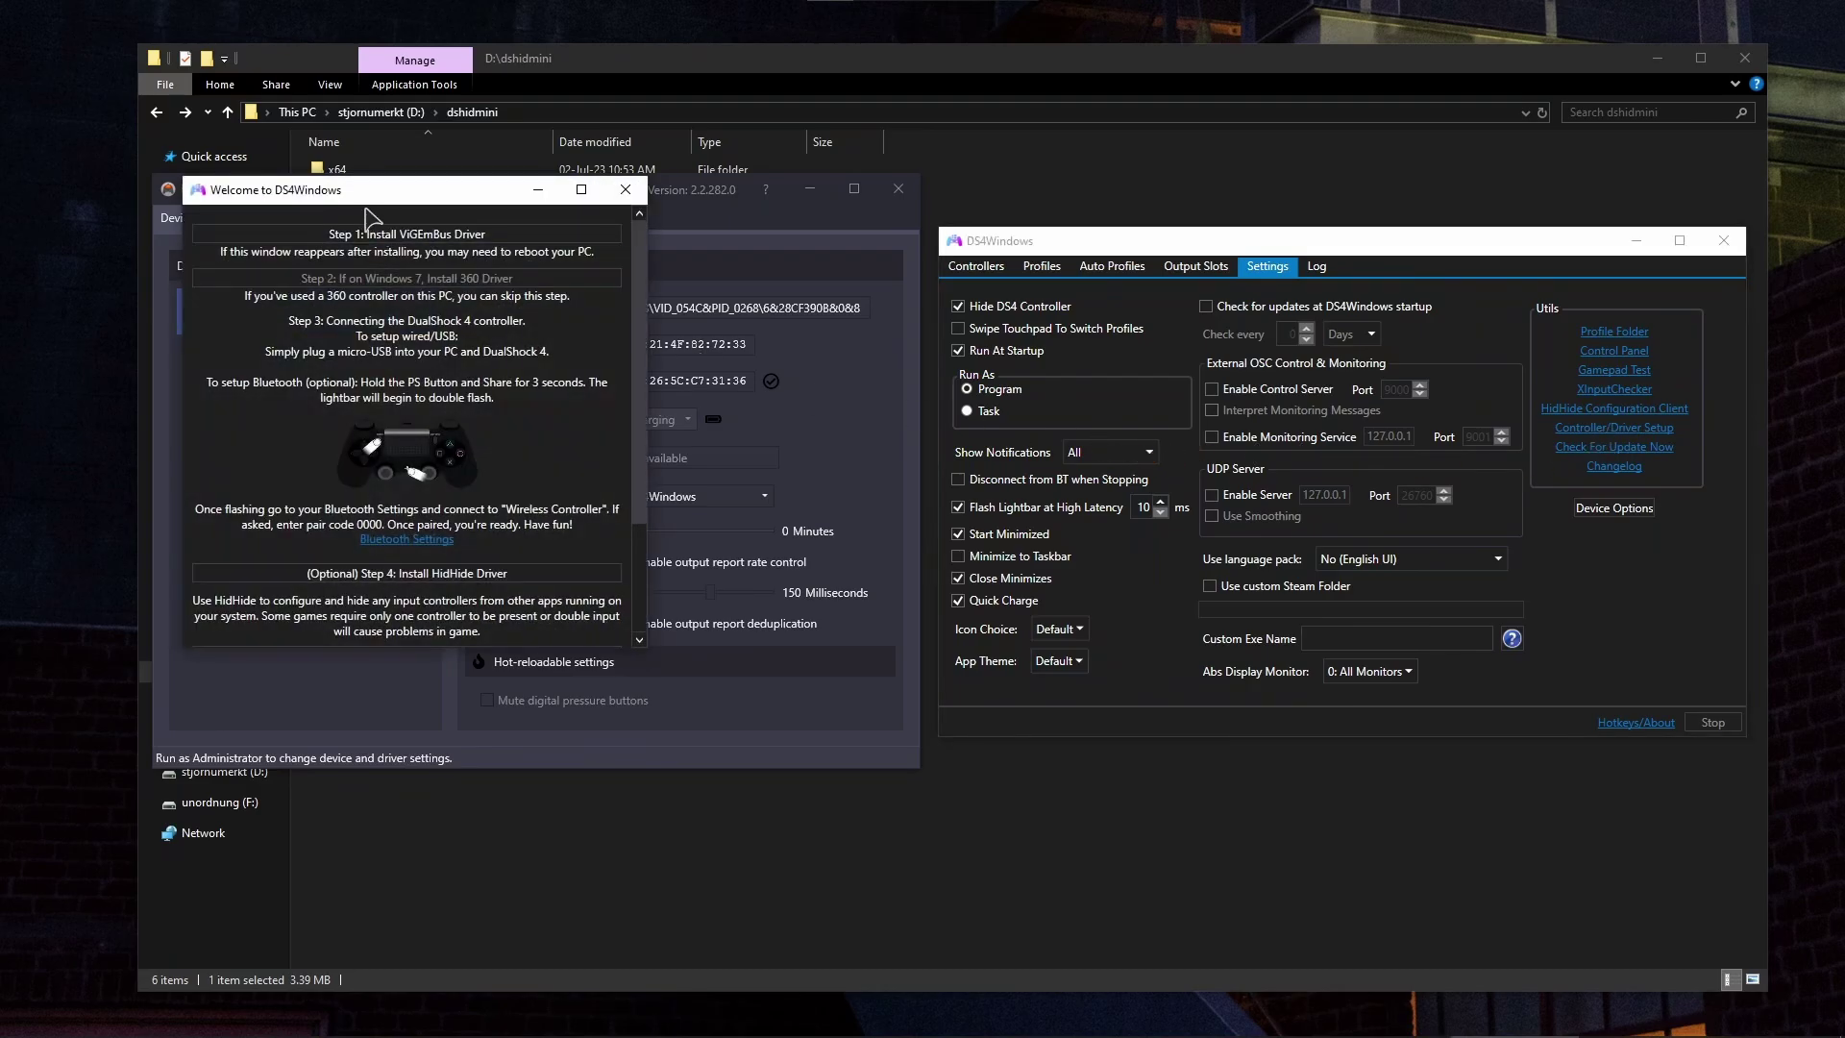
pyautogui.moveTo(1012, 259); pyautogui.dragTo(1251, 255)
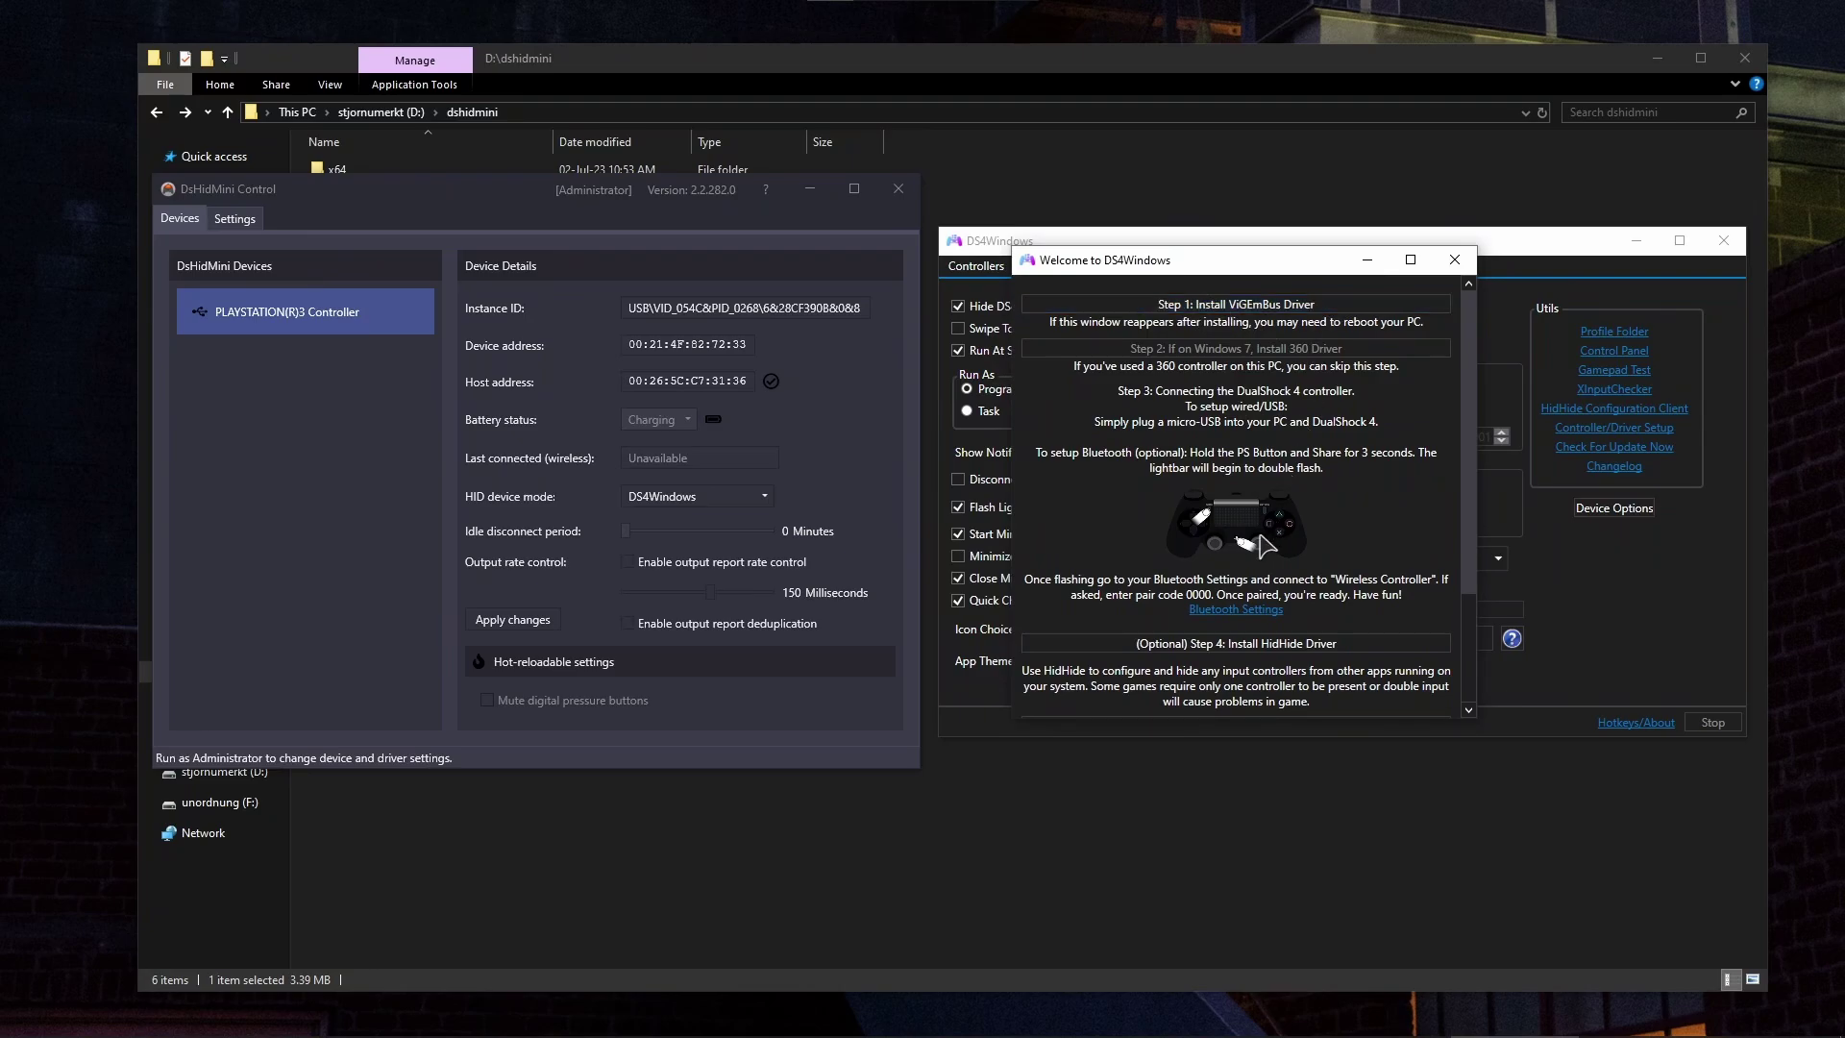
pyautogui.click(1324, 642)
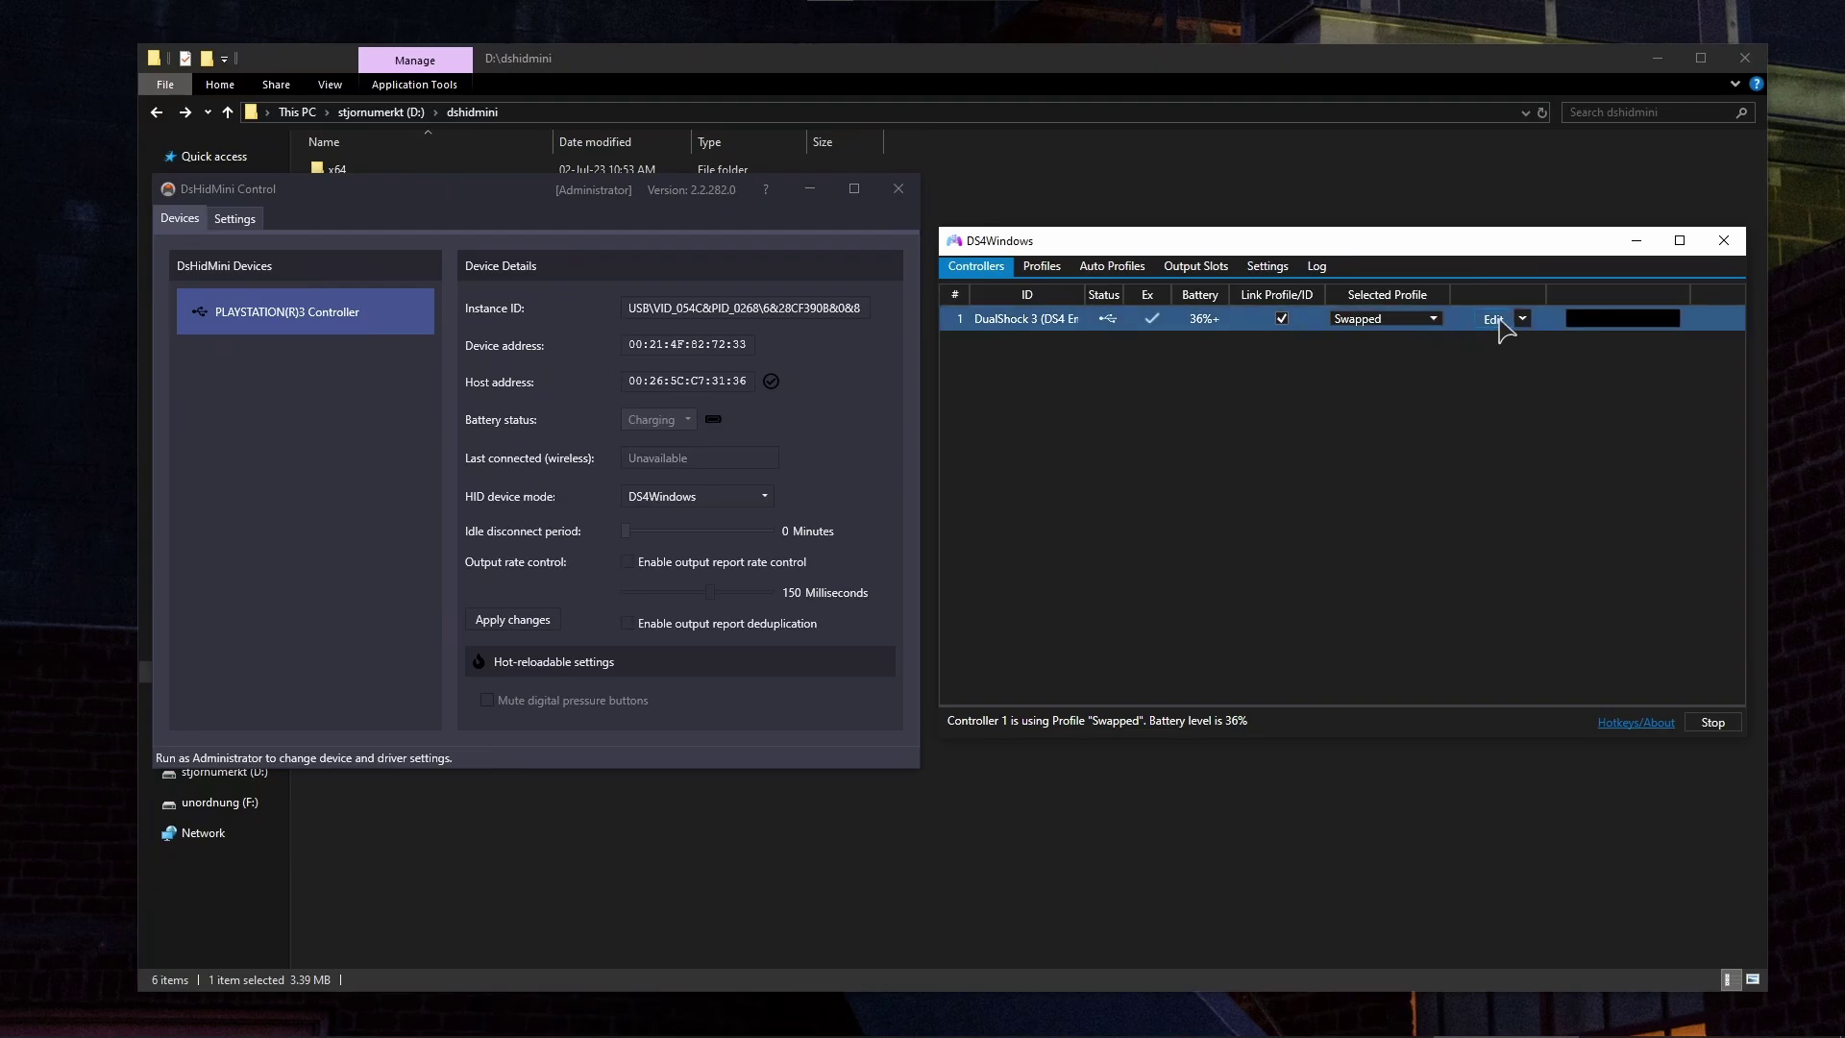
pyautogui.click(1043, 267)
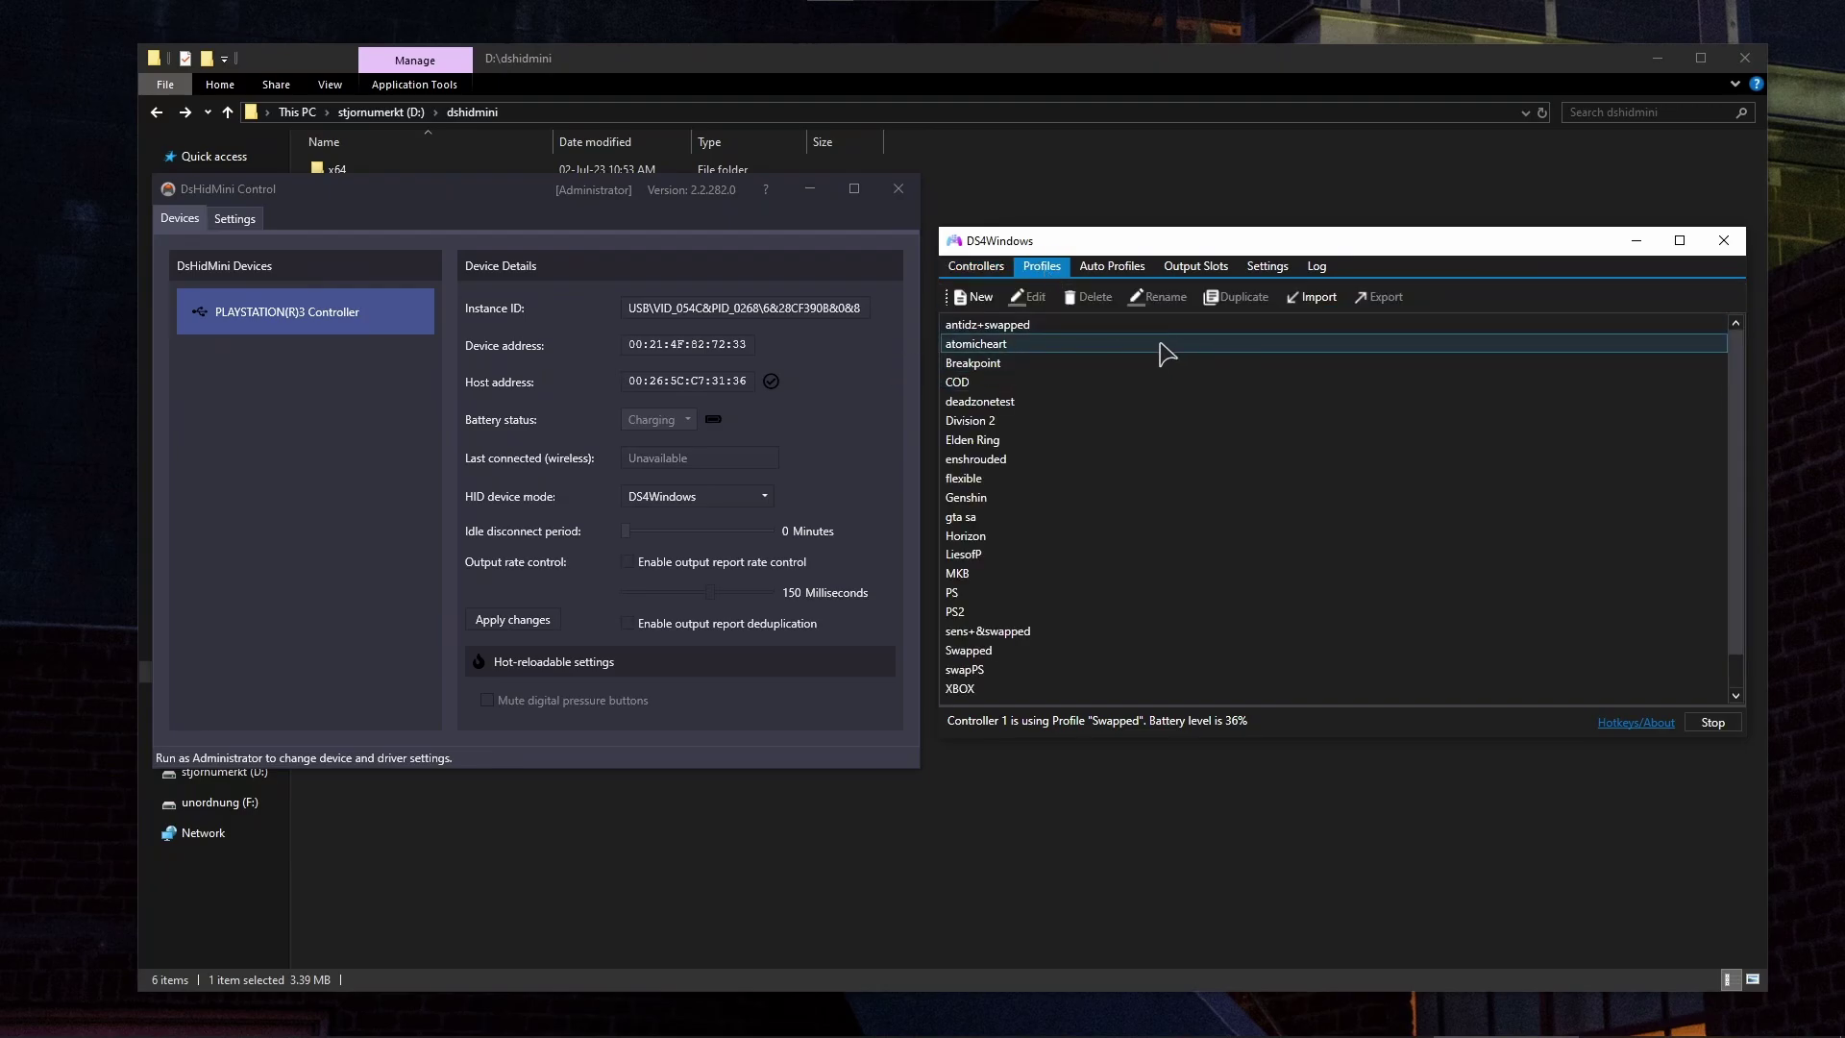
pyautogui.click(977, 266)
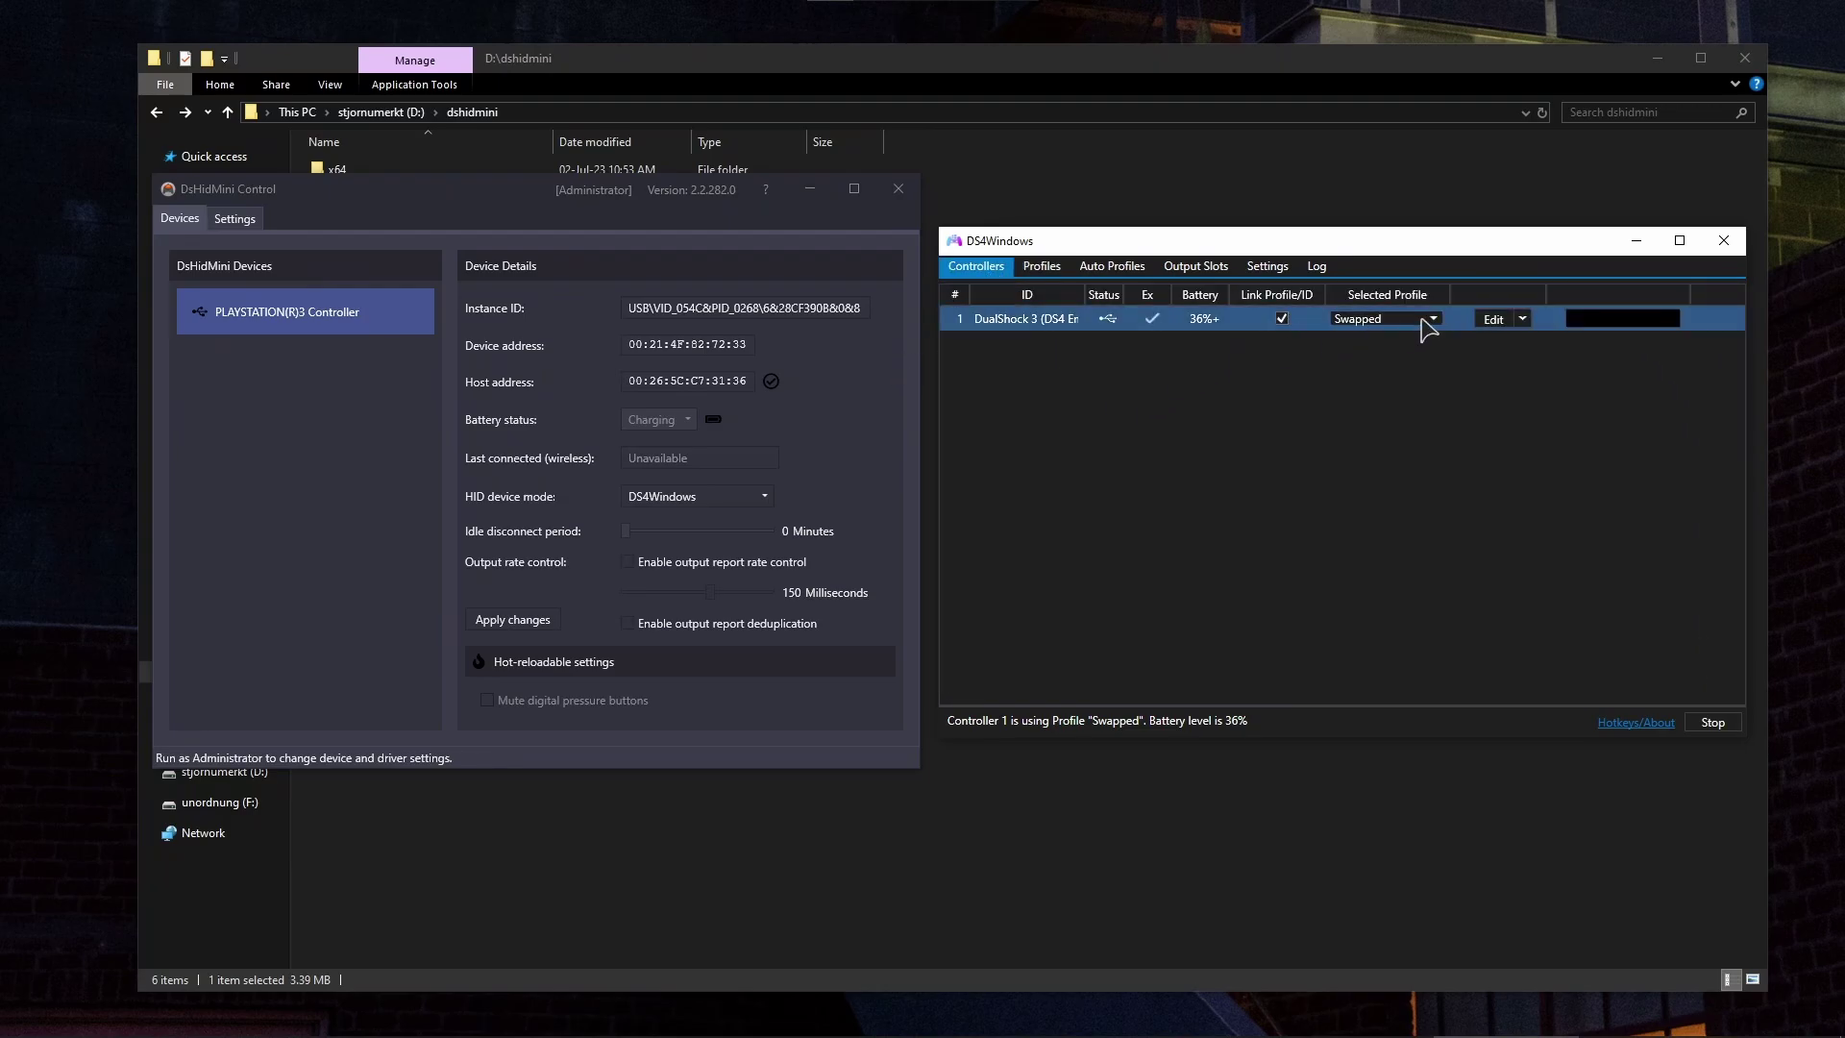
pyautogui.click(1485, 320)
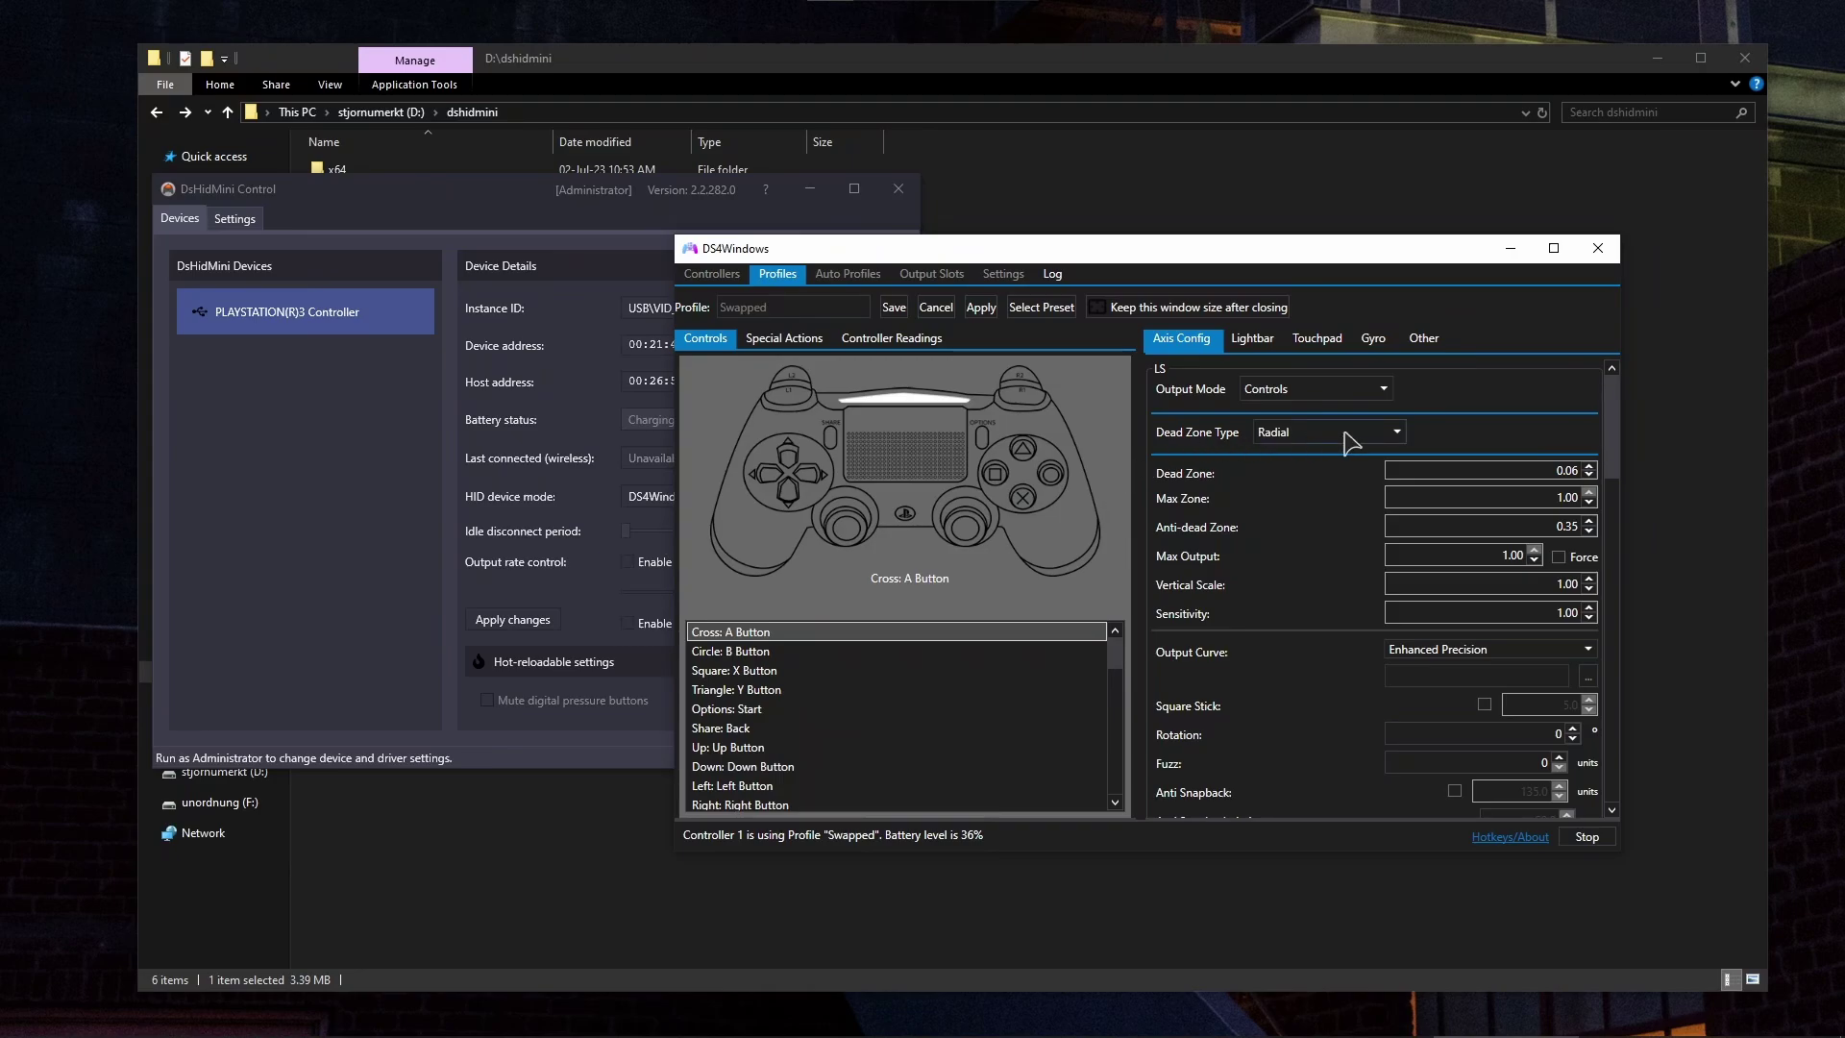
pyautogui.click(1424, 340)
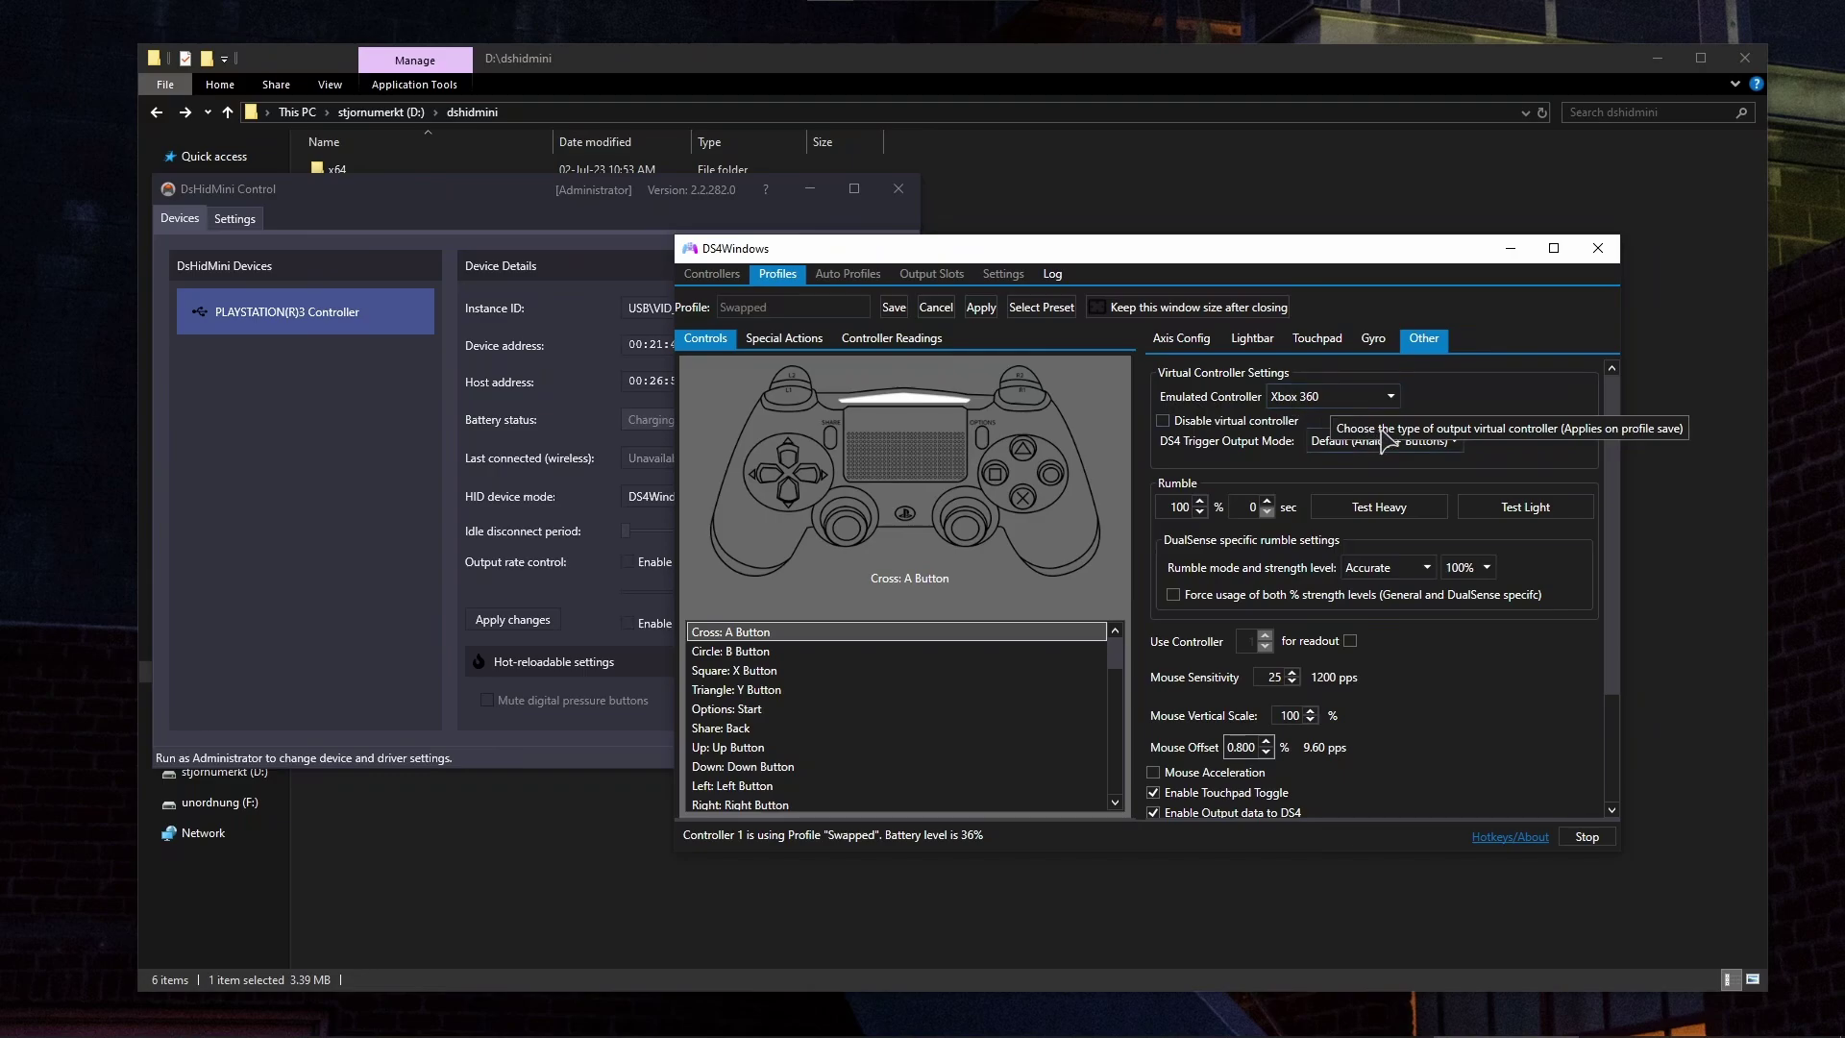
# Discard the Swapped profile edits and move DS4Windows back to the right.
pyautogui.click(945, 309)
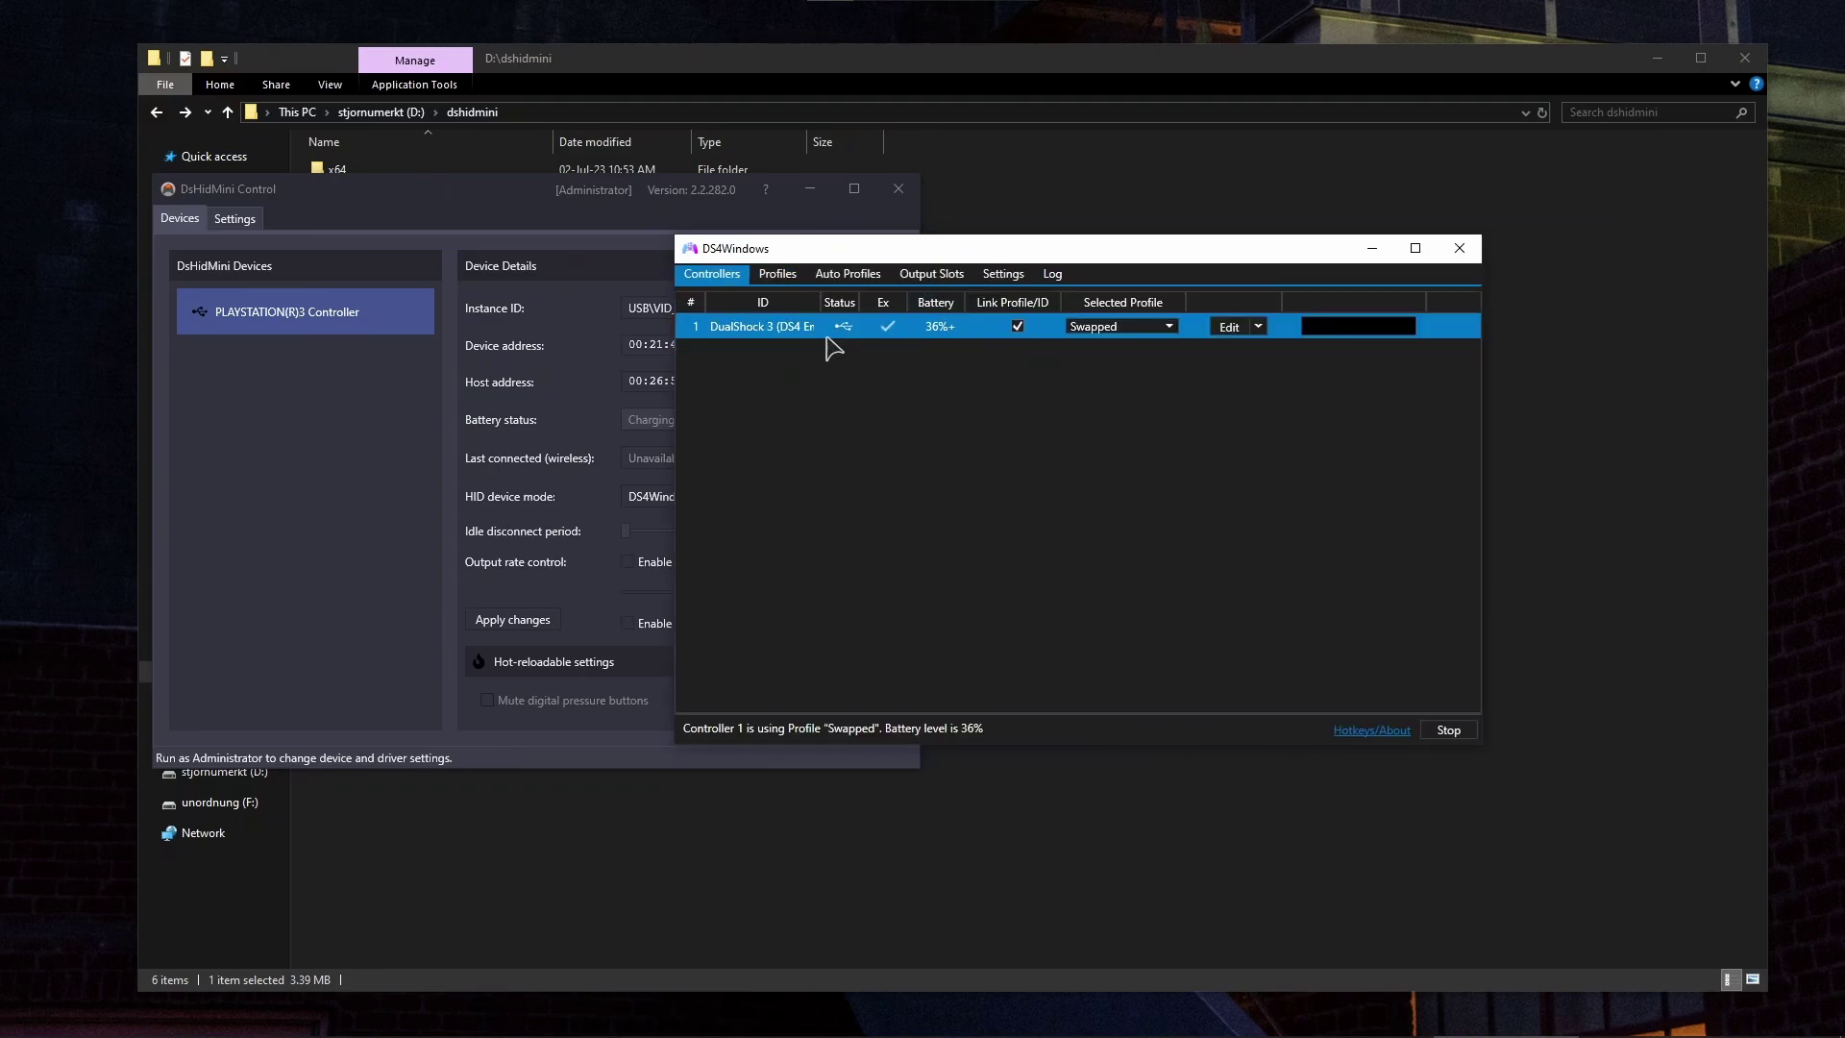
pyautogui.moveTo(1014, 255); pyautogui.dragTo(1272, 246)
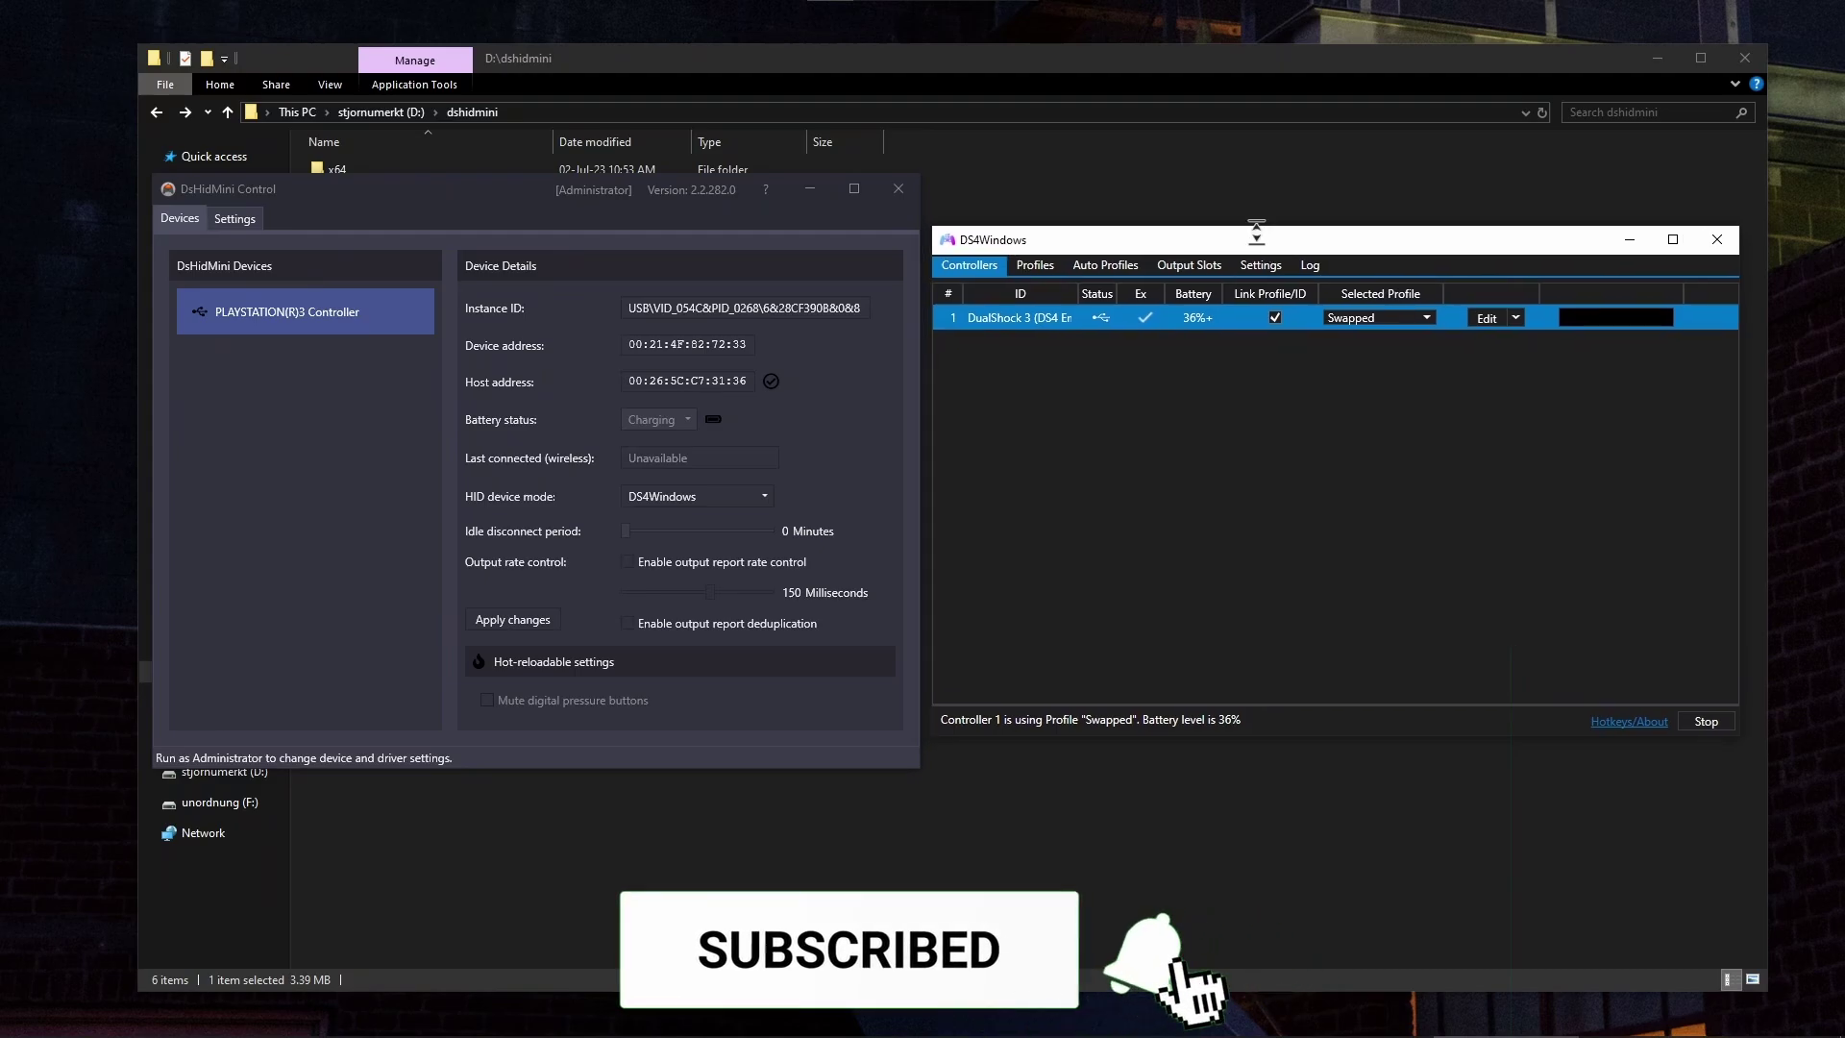